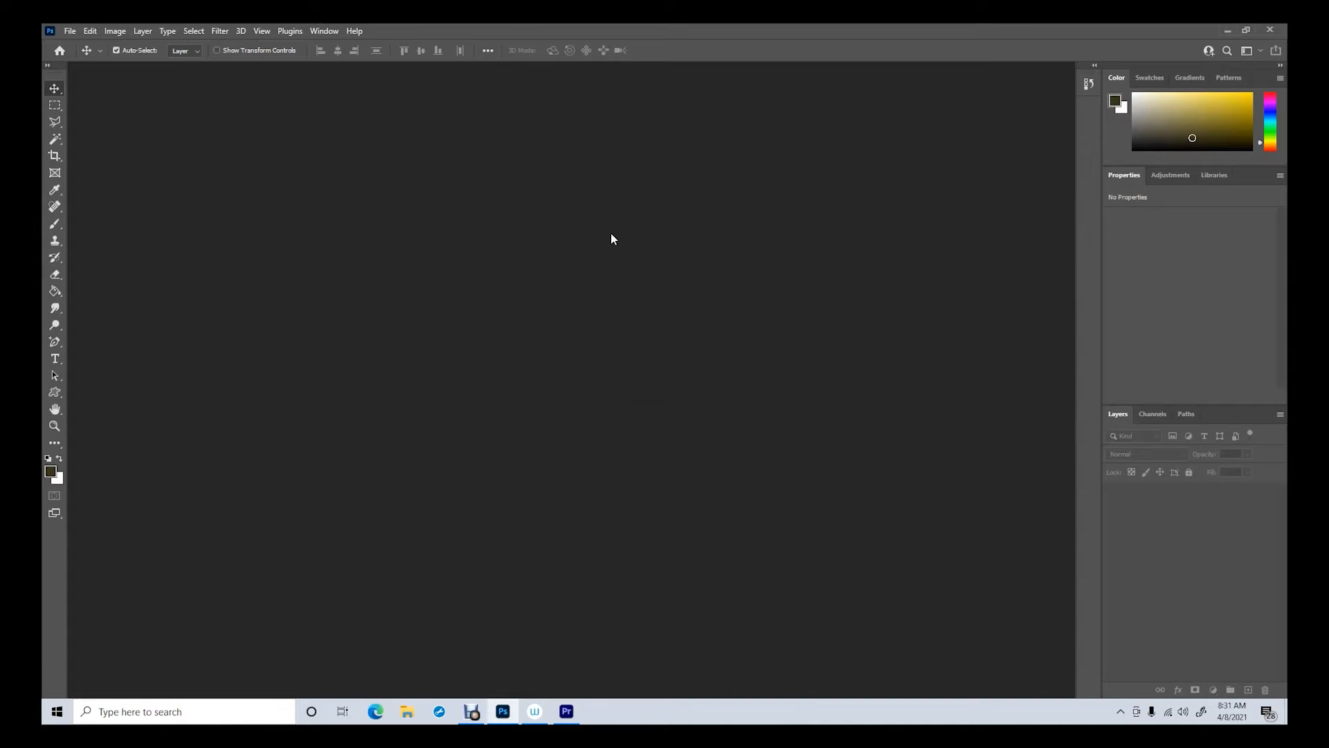
Step: Reset the Essentials workspace to its default layout
left_click(330, 31)
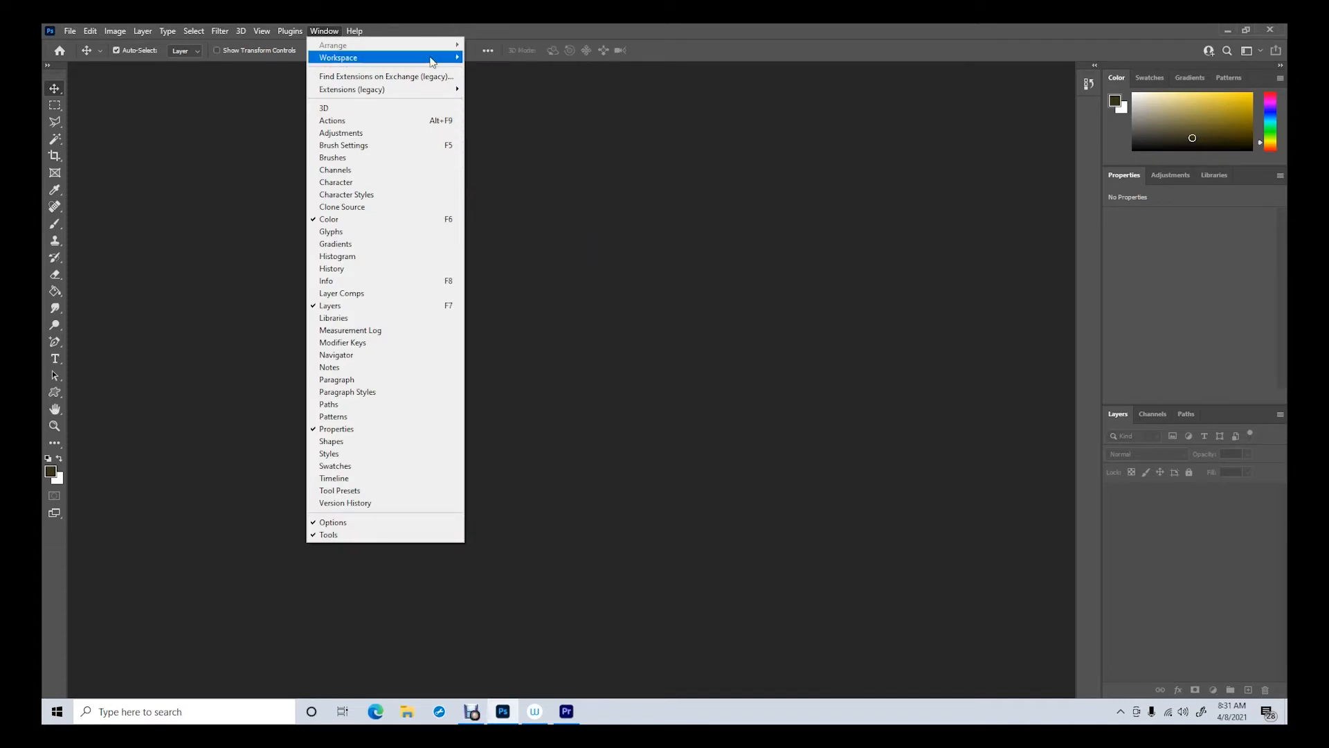
mouse_move(454, 58)
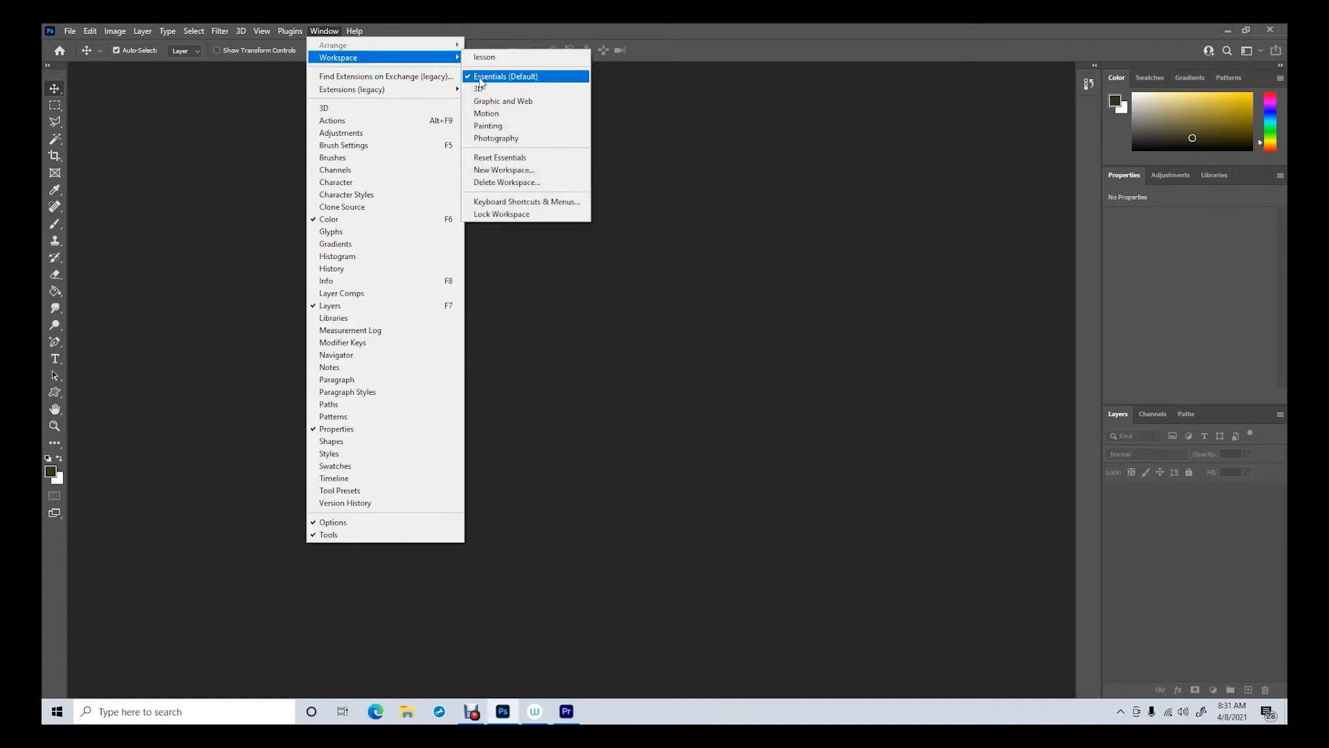
left_click(492, 158)
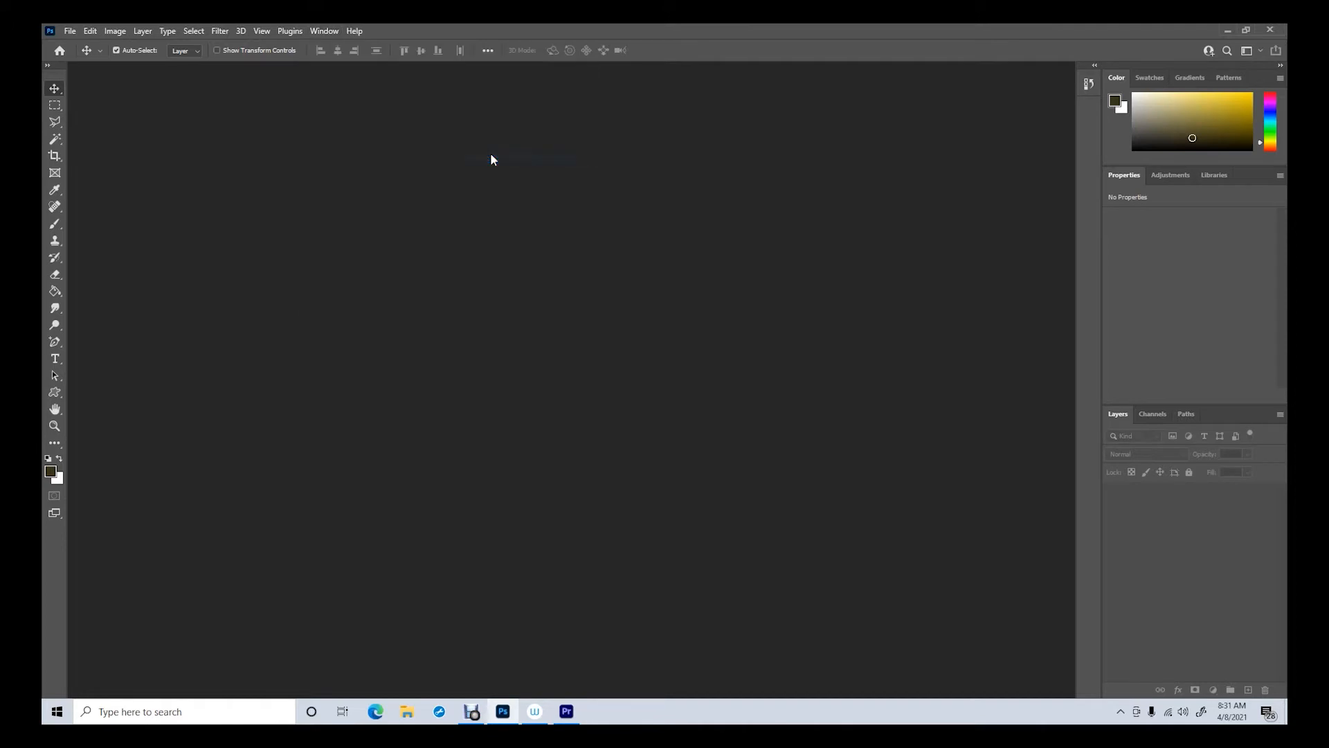
Step: Open the still life JPG image from the lesson16 folder
left_click(71, 32)
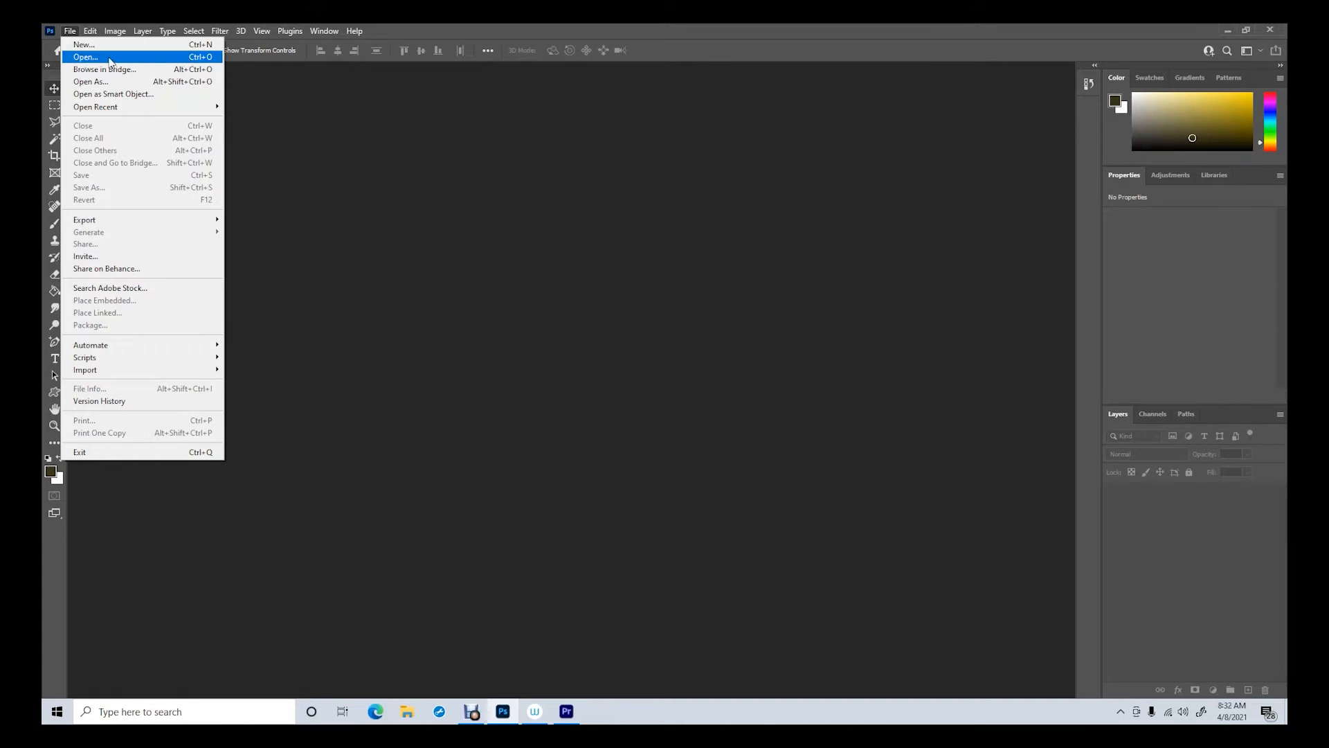
left_click(108, 57)
left_click(295, 131)
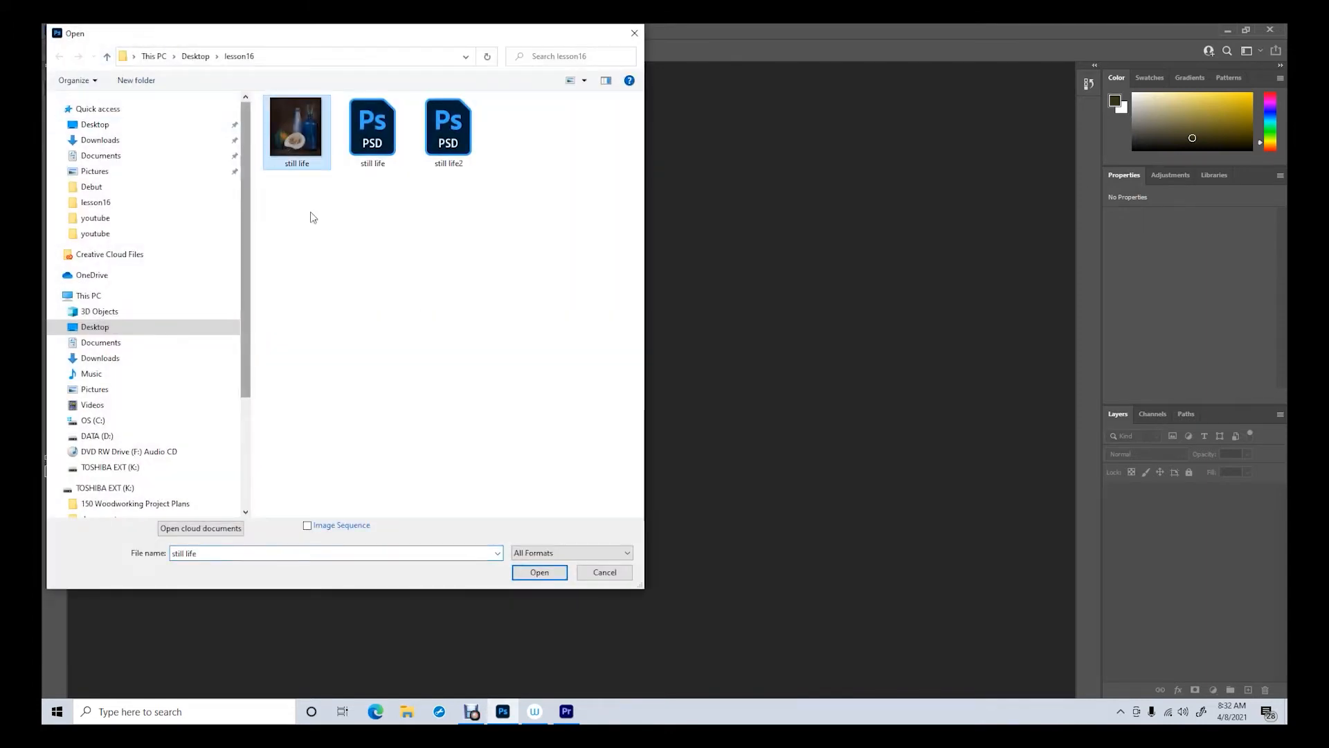
left_click(559, 569)
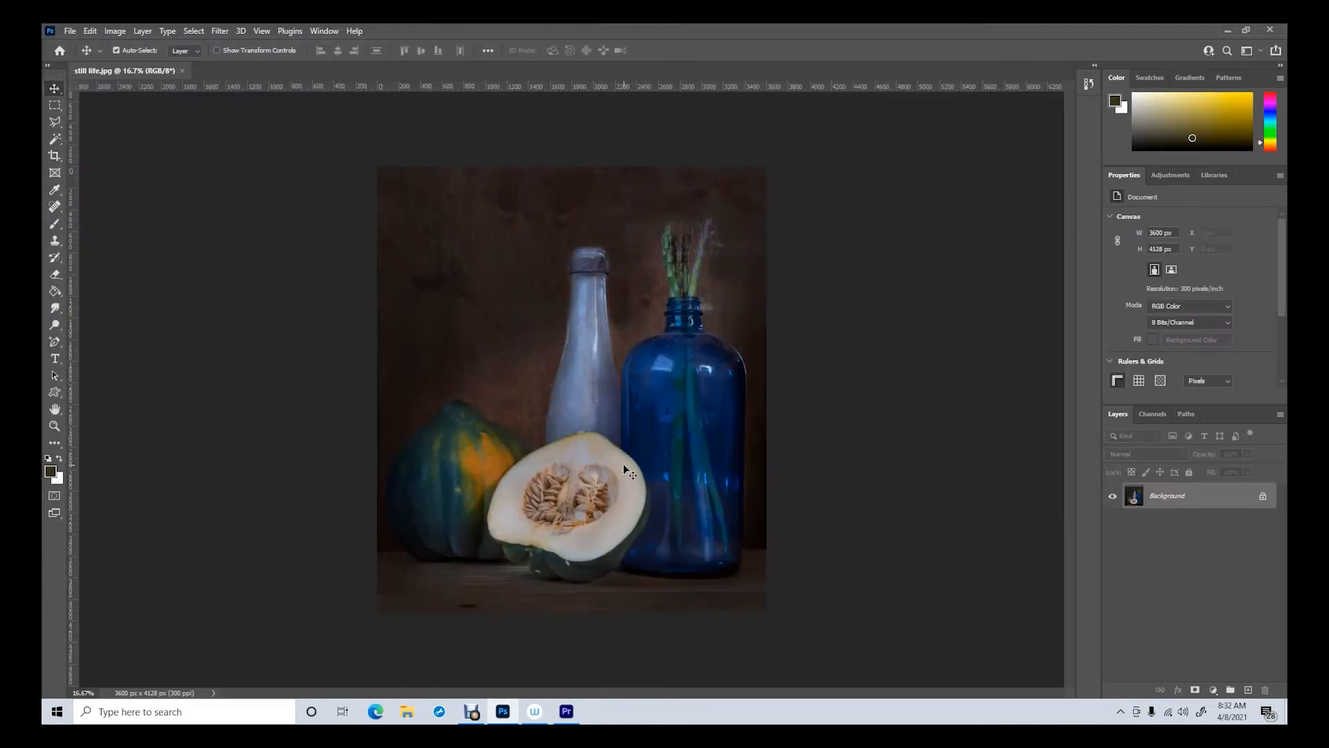
Step: Set up the Mixer Brush with the Hard Round tip at 30 px size and 60% hardness for work on the squash
left_click(54, 425)
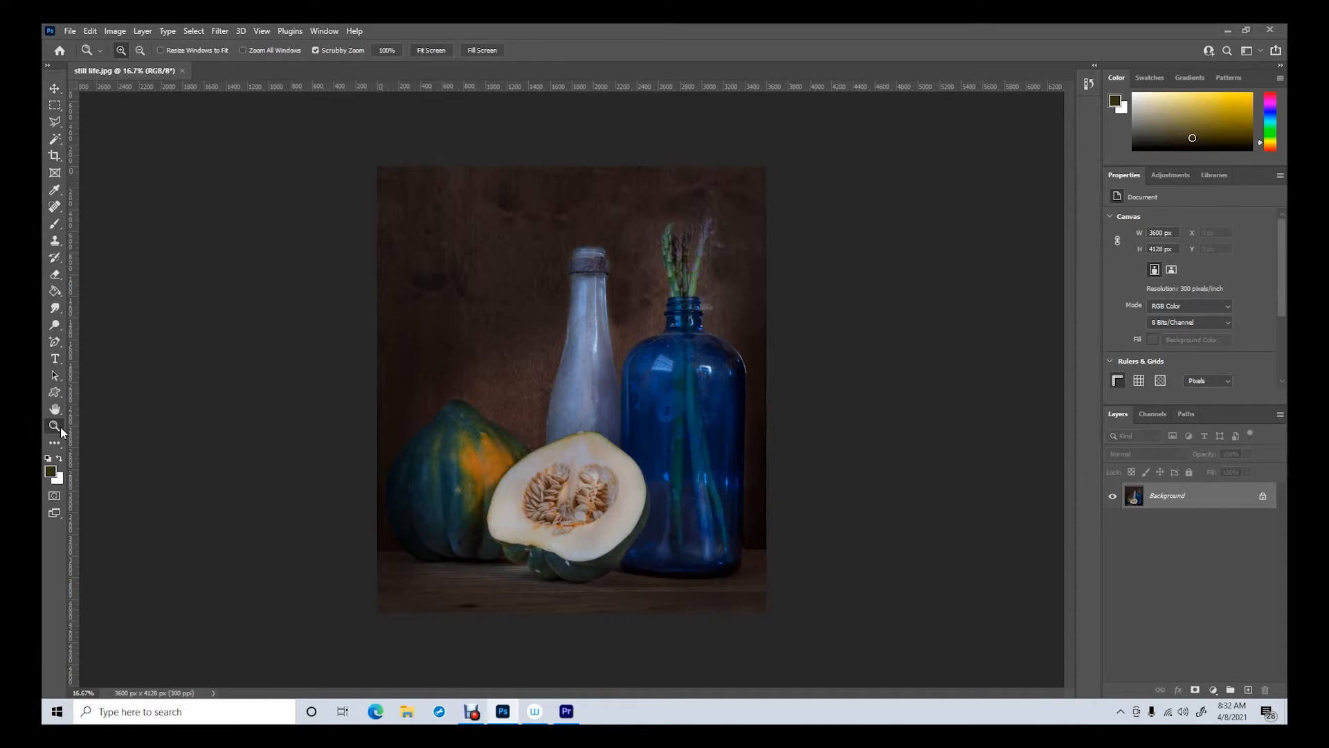
left_click(497, 475)
left_click(484, 470)
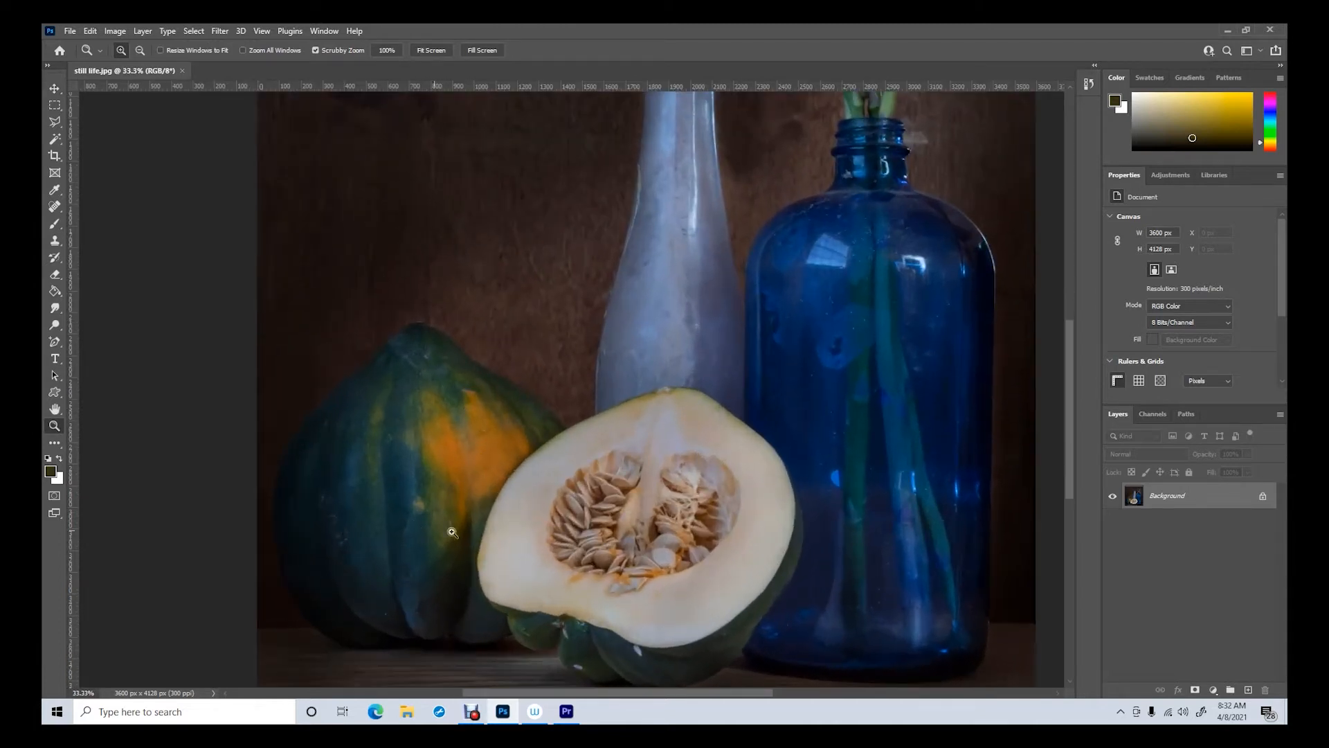
left_click(484, 476)
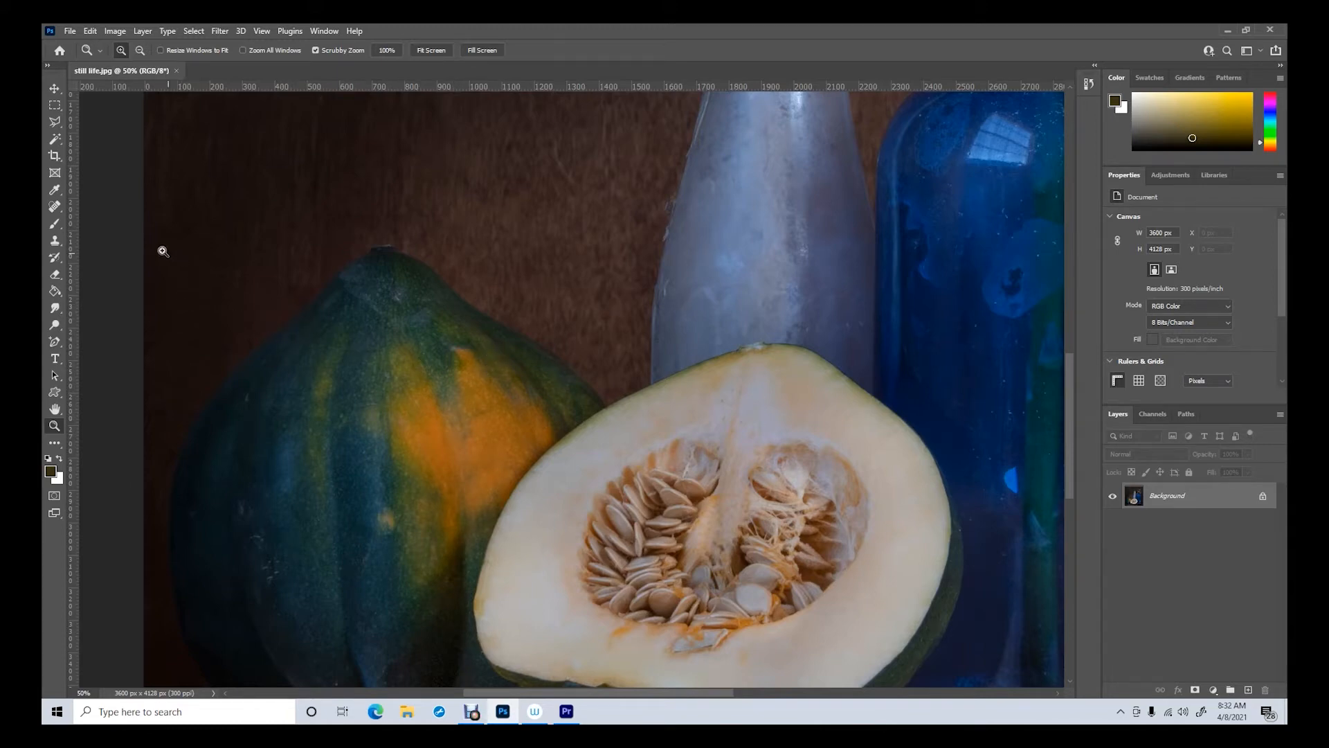
left_click(55, 225)
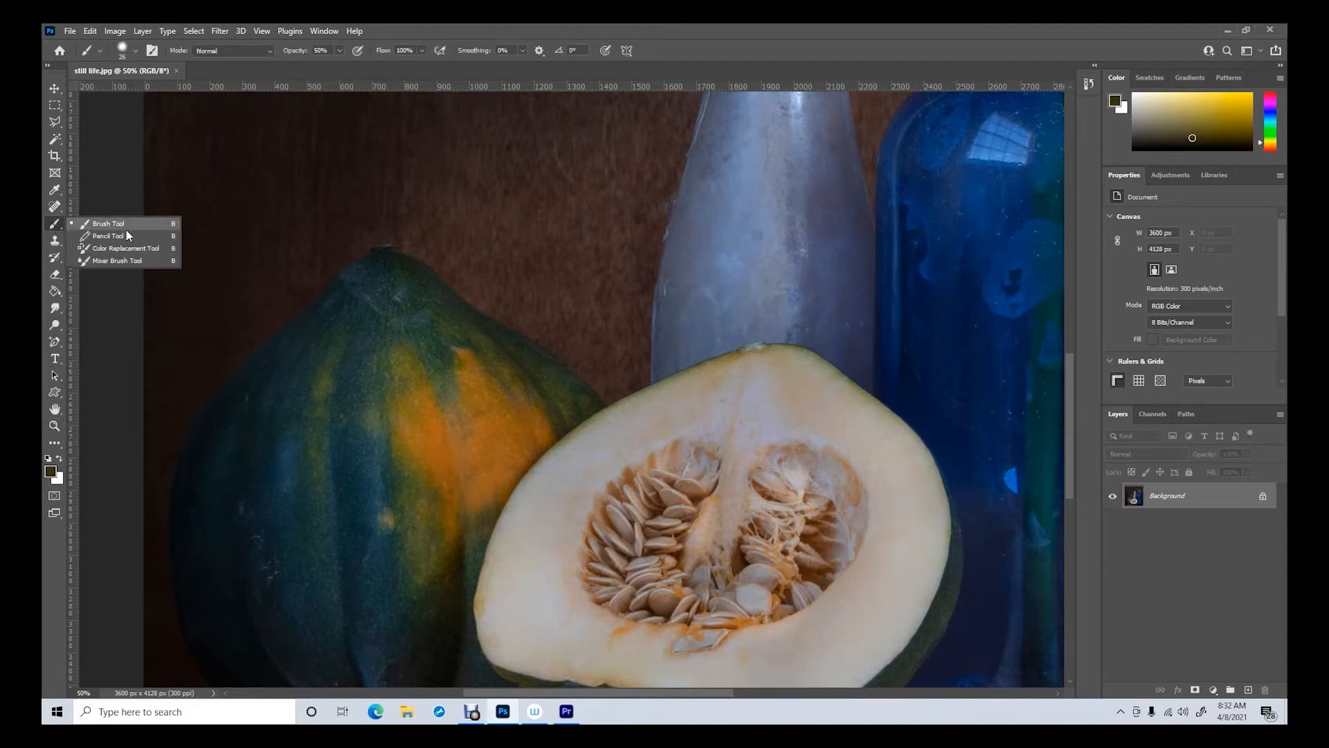
left_click(125, 261)
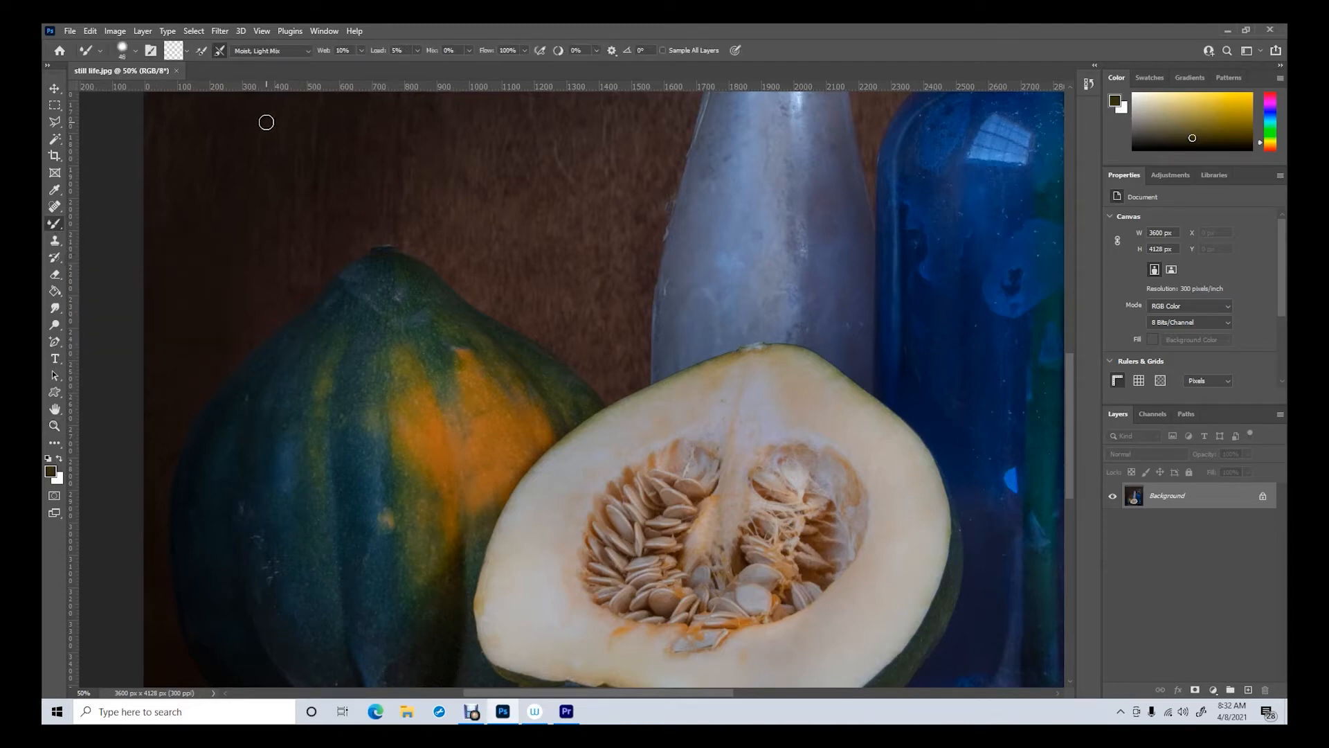
left_click(136, 50)
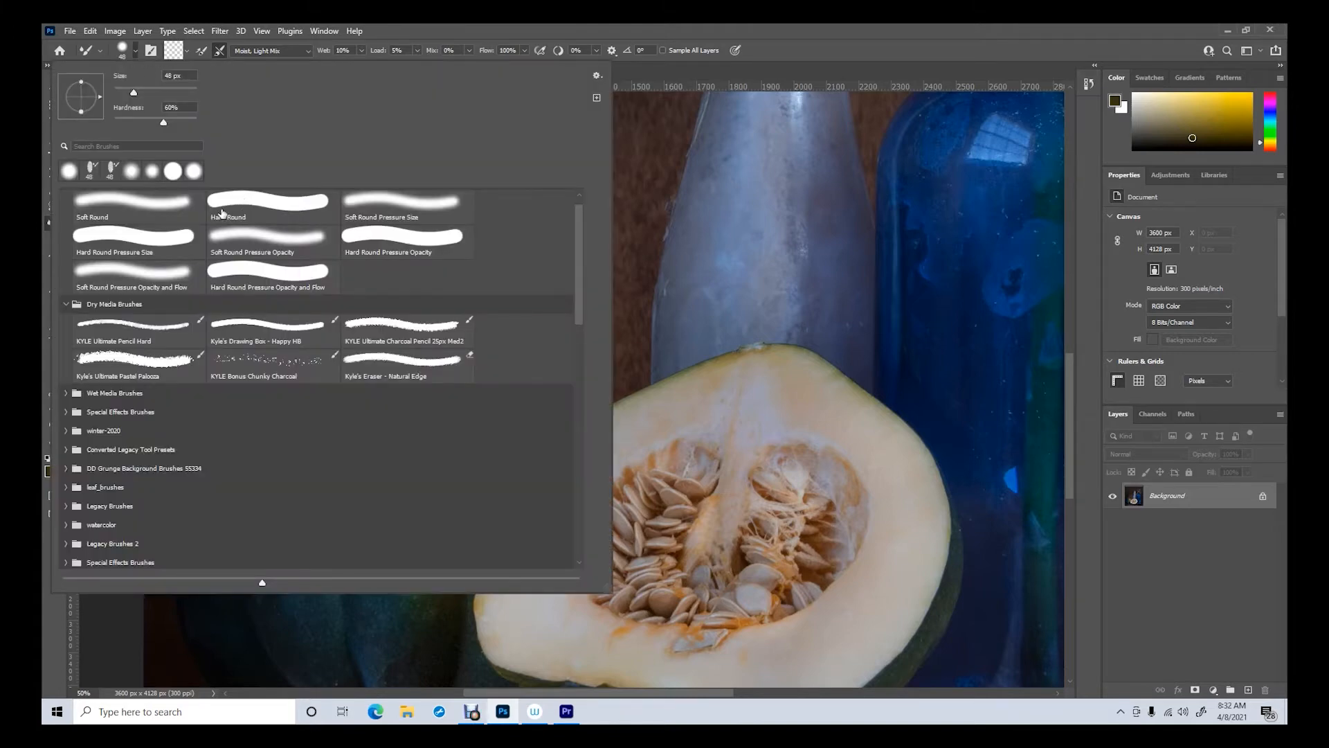
left_click(250, 204)
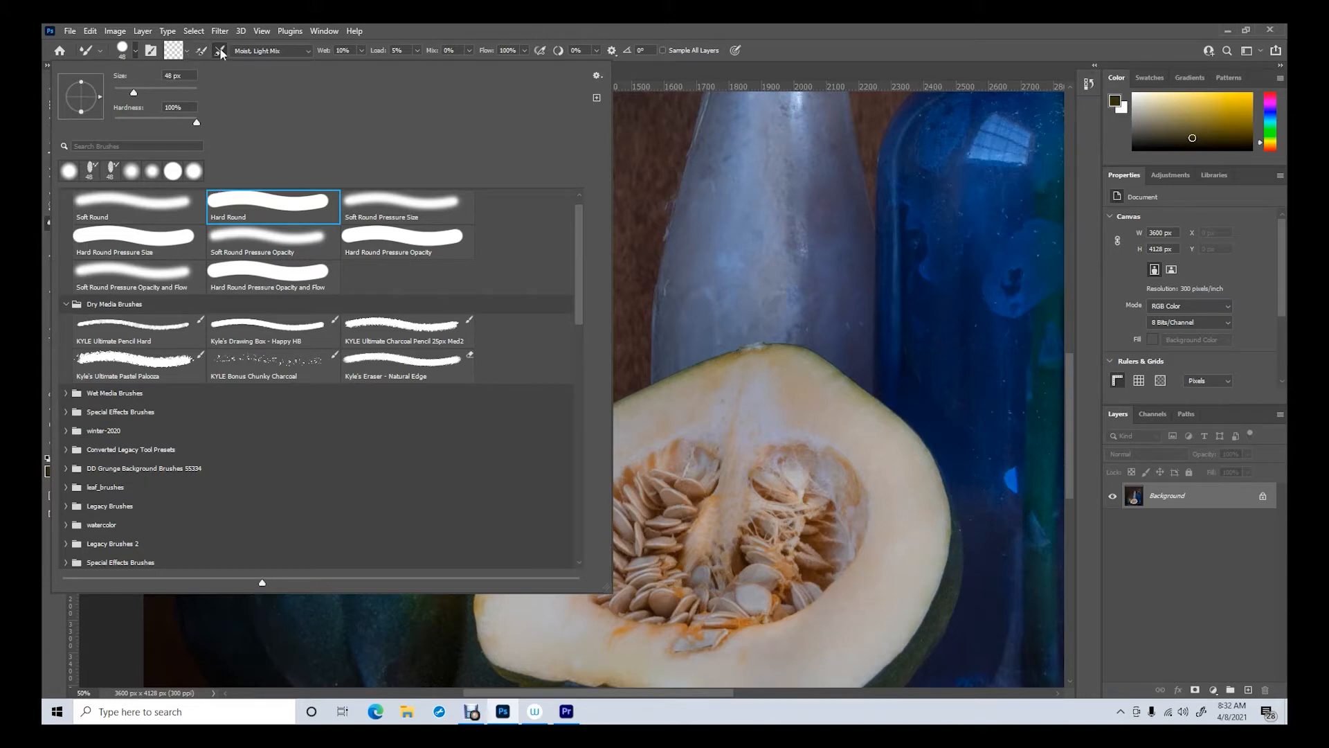
left_click_drag(183, 76, 142, 76)
type("30")
key("Tab")
type("60")
left_click(210, 54)
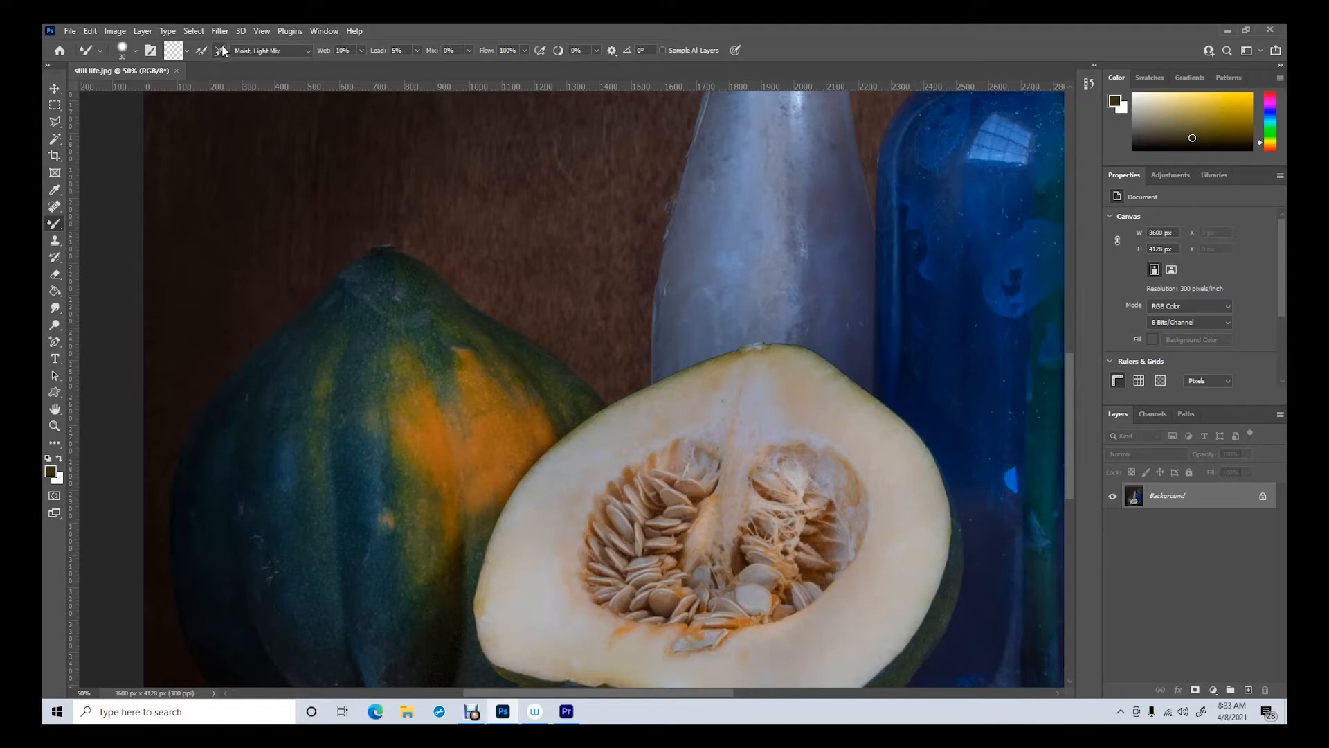
Step: Try the Wet, Heavy Mix and Very Wet, Heavy Mix blending presets for the Mixer Brush
left_click(220, 51)
left_click(220, 50)
left_click(306, 50)
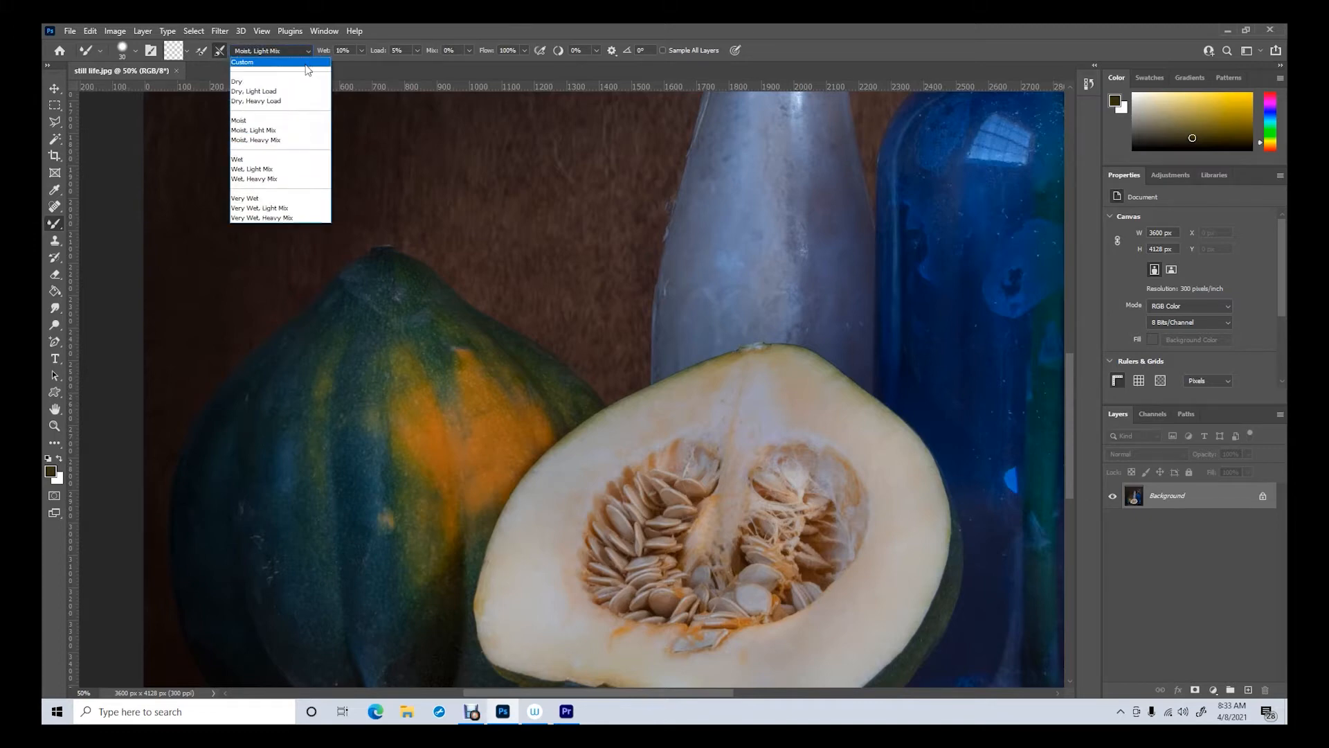
left_click(277, 180)
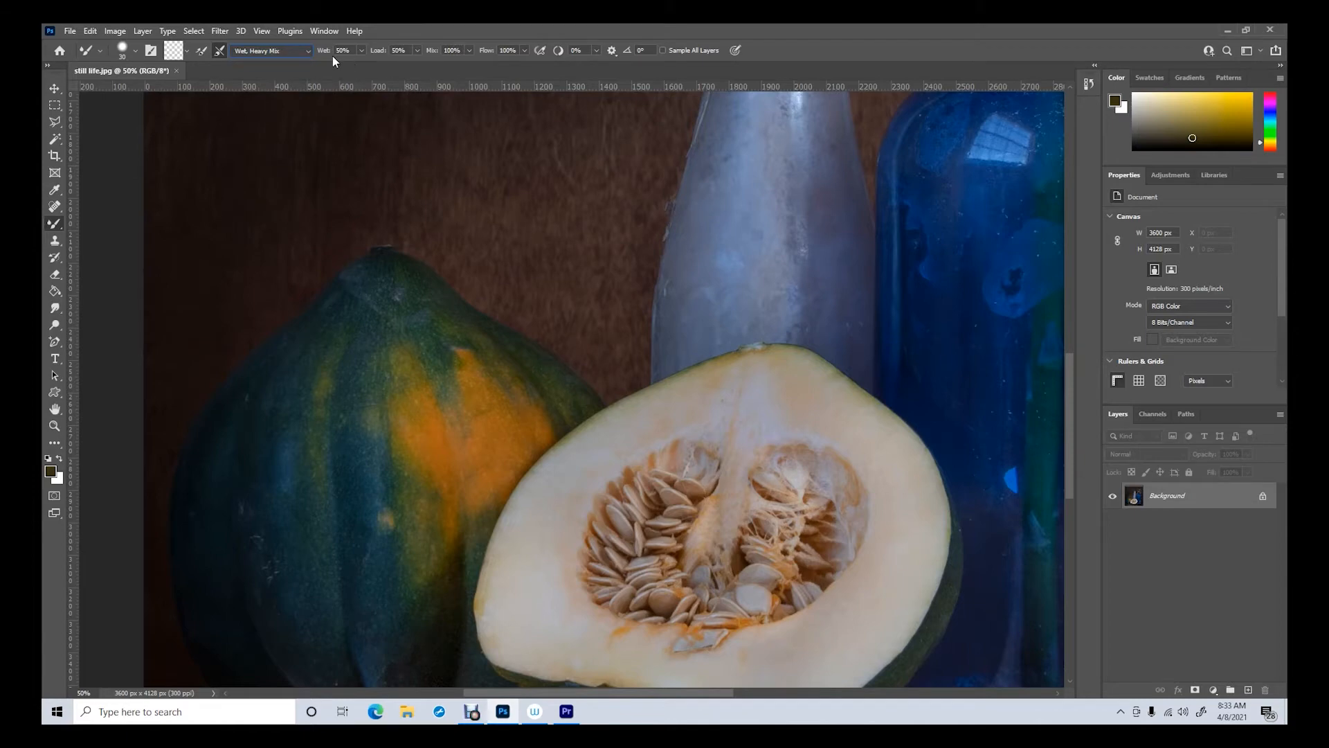
left_click(309, 50)
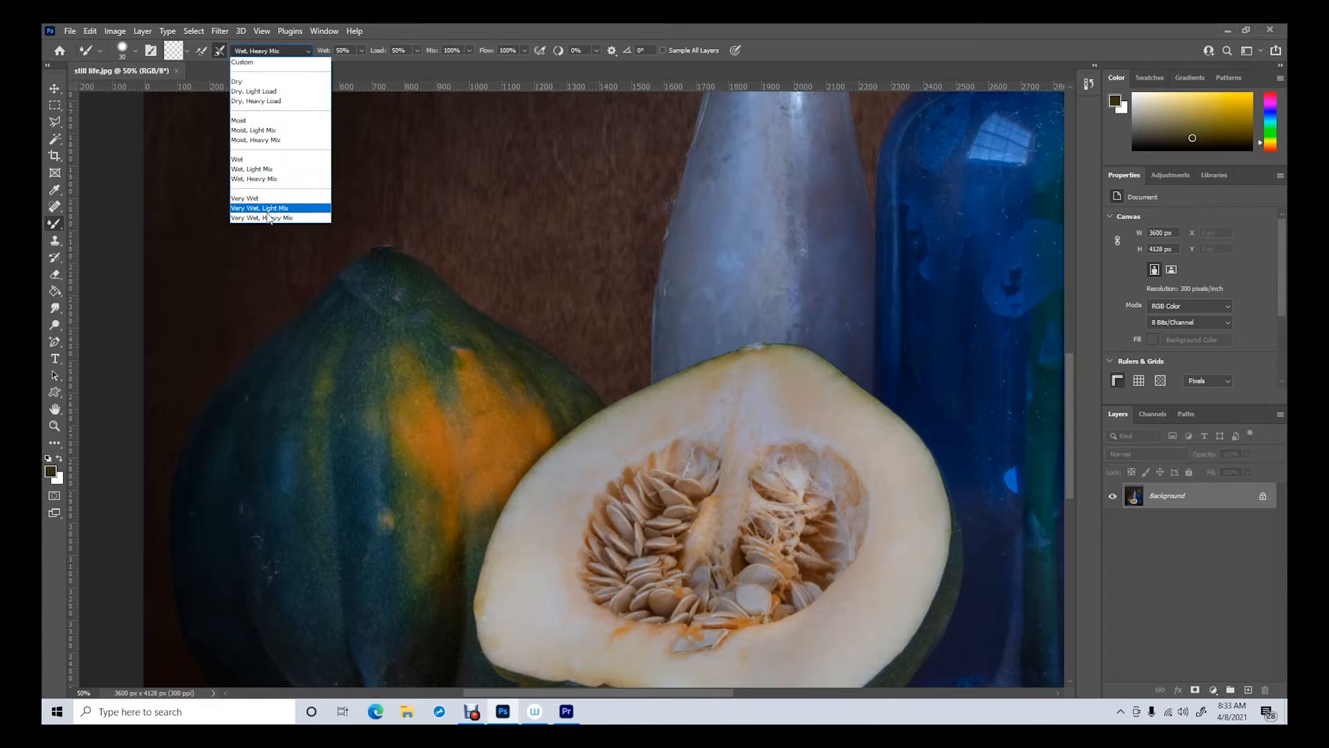
left_click(276, 200)
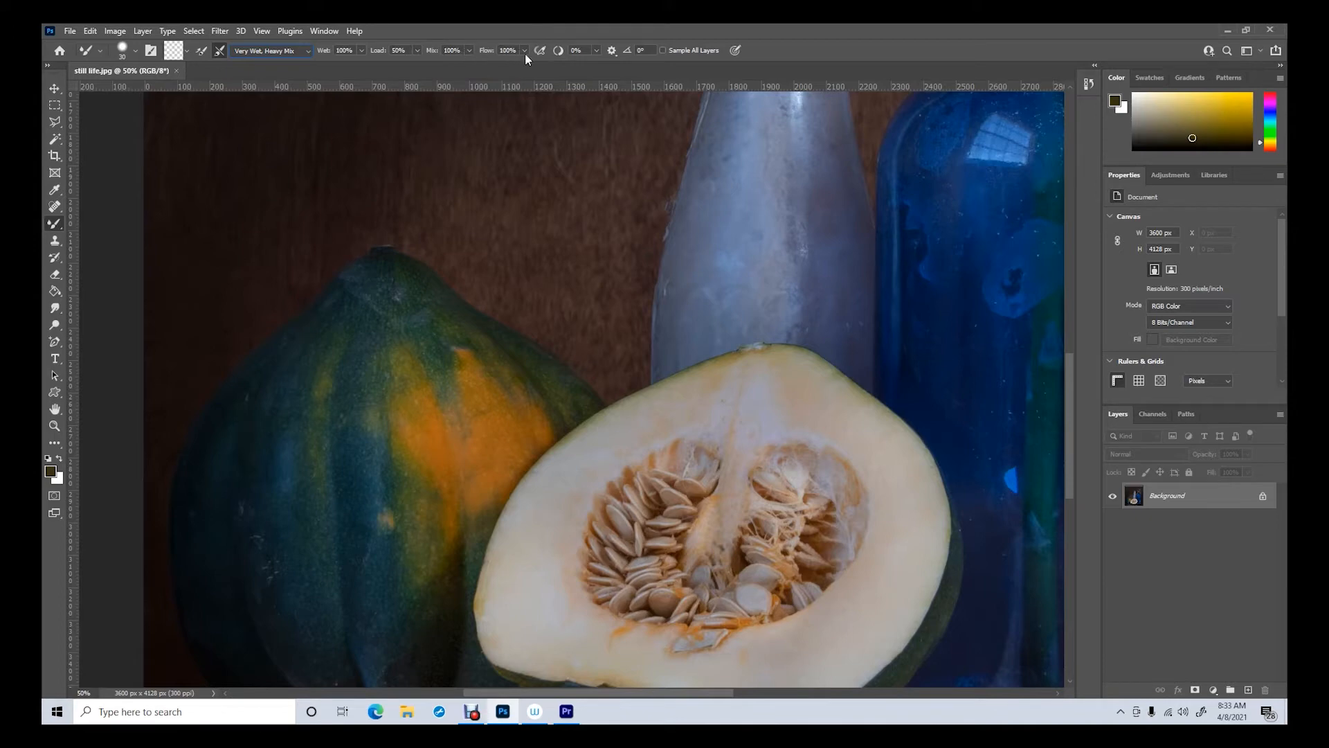
left_click(308, 52)
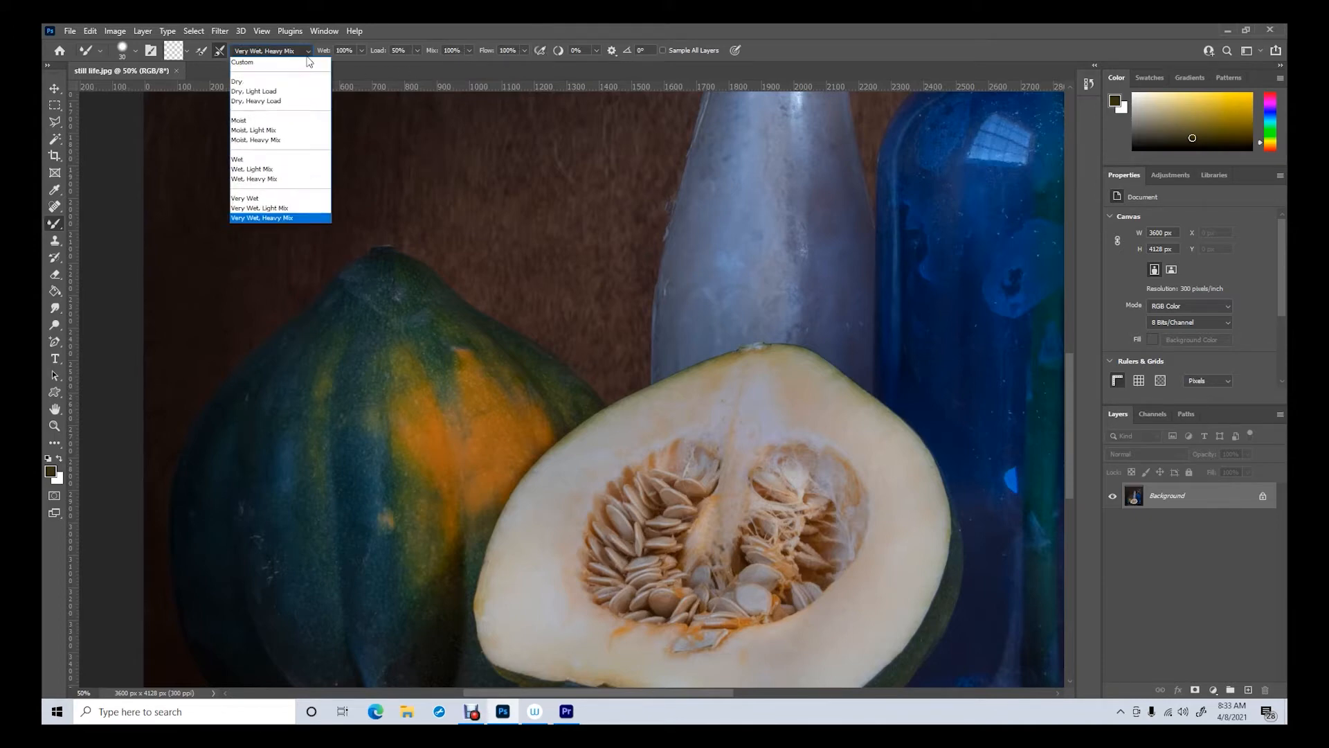
left_click(285, 180)
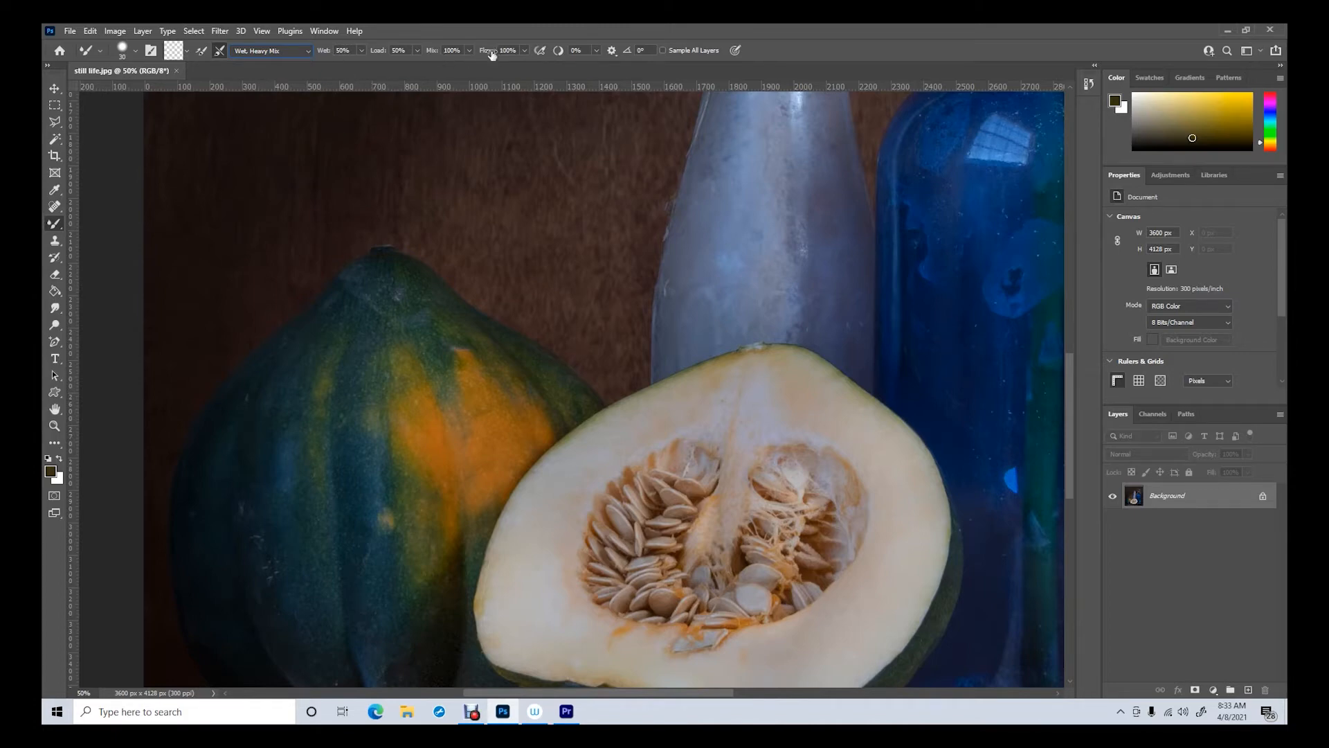
Step: Set the Mixer Brush blending preset to Wet, Light Mix
left_click(284, 51)
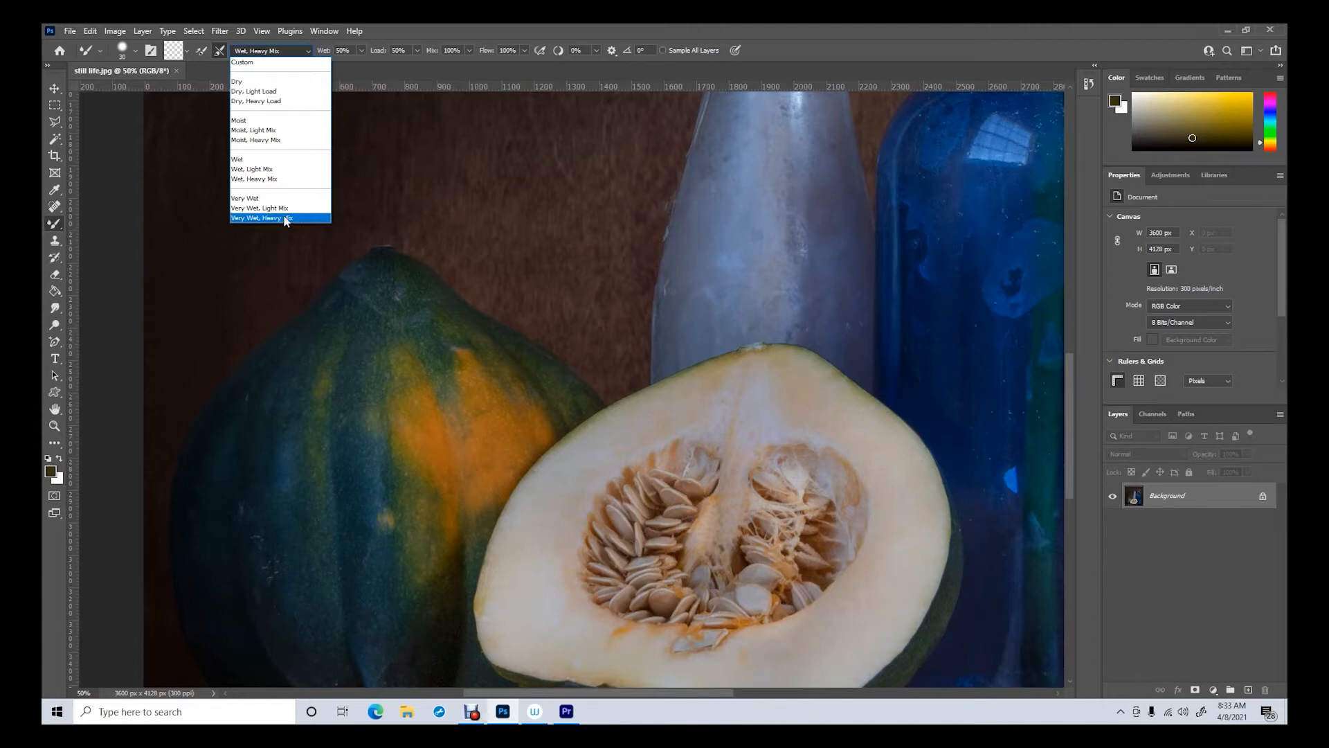
left_click(261, 172)
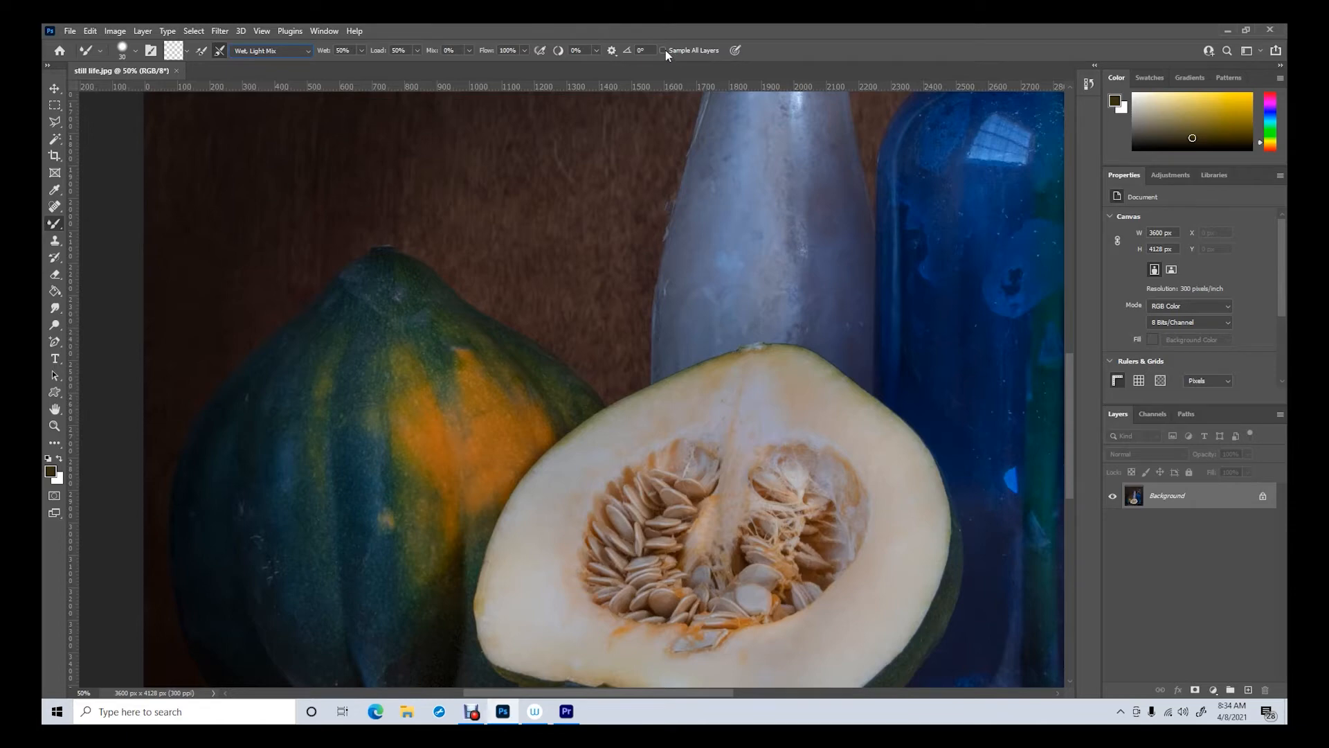
Step: Unlock the Background layer and add a new layer above it named painting
left_click(1261, 497)
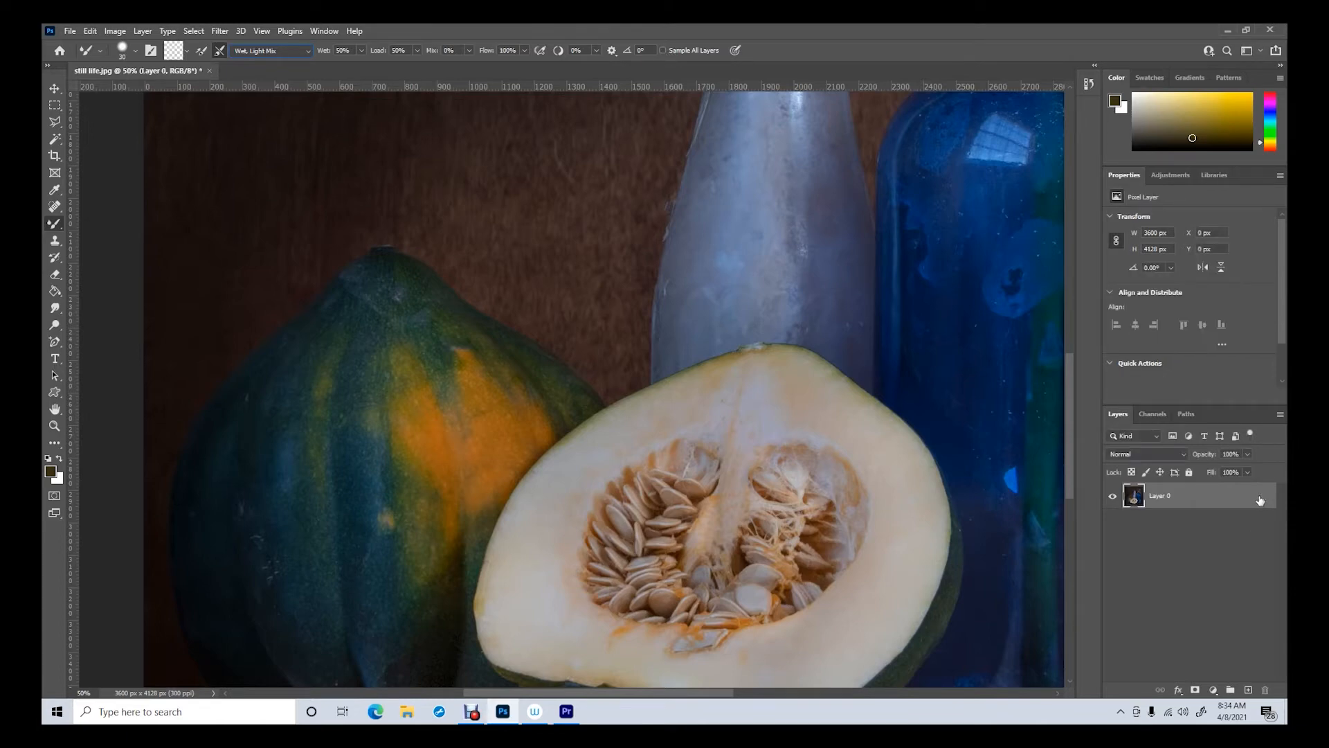
left_click(1248, 689)
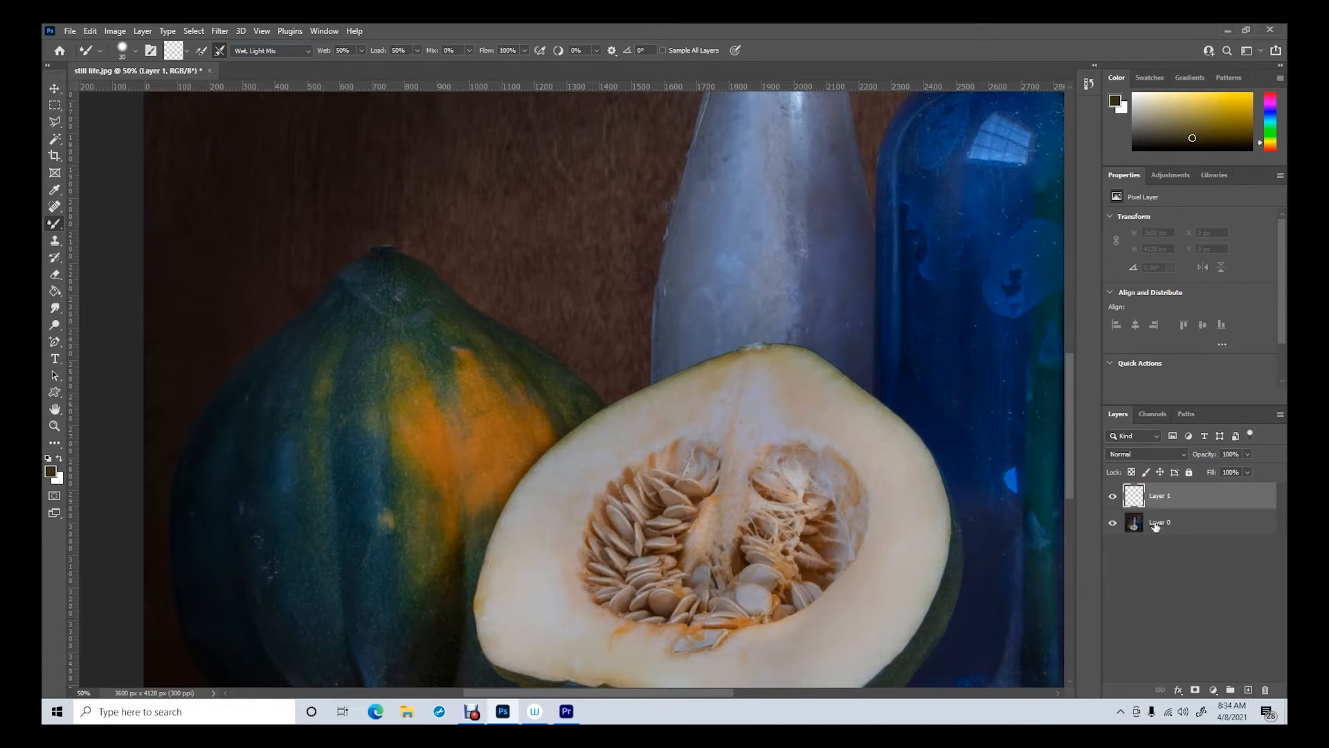
double_click(1160, 497)
type("Ba")
type("intin")
type("g")
key("Return")
Step: Enable Sample All Layers and pressure-controlled brush size, and blend a first stroke near the top of the whole squash
left_click(662, 51)
left_click(735, 51)
mouse_move(419, 332)
left_mouse_down()
mouse_move(467, 421)
mouse_move(373, 311)
left_mouse_up()
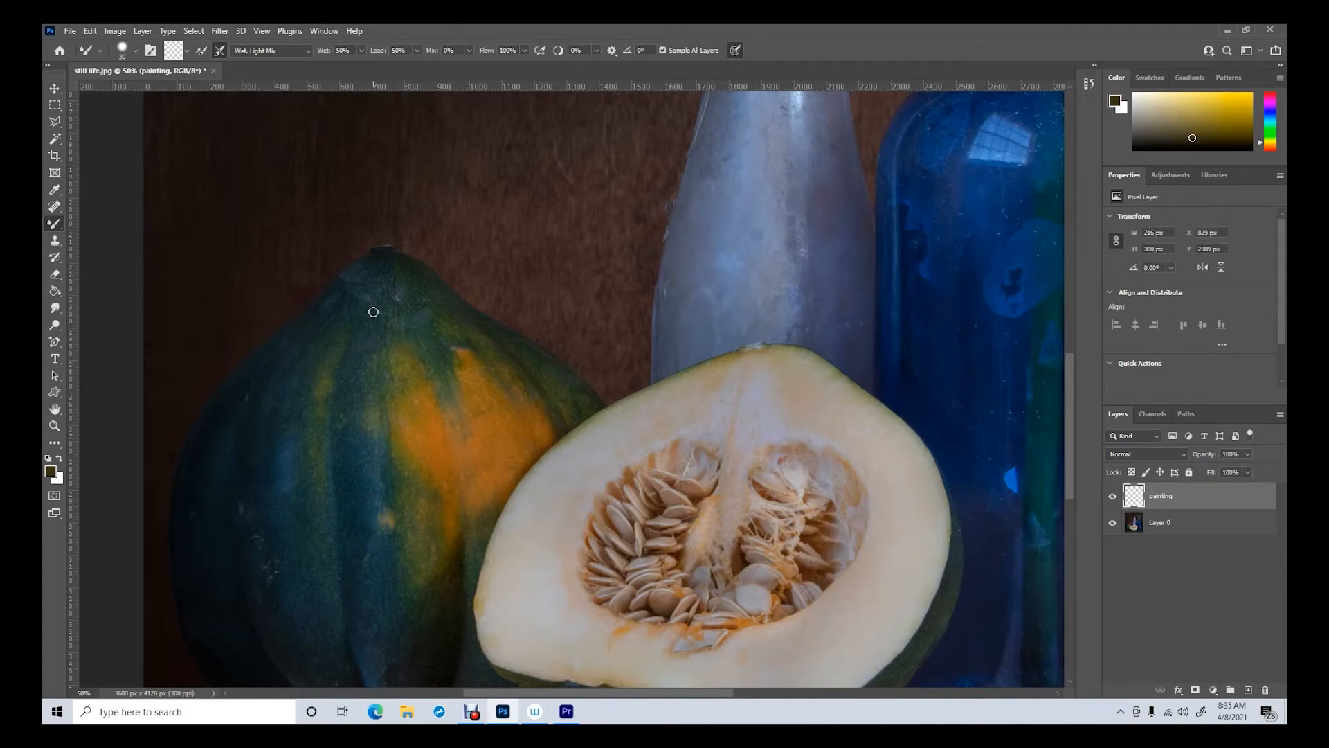
Step: Enlarge the brush to 42 px and blend the green and orange areas of the whole squash along its central groove
left_click(136, 51)
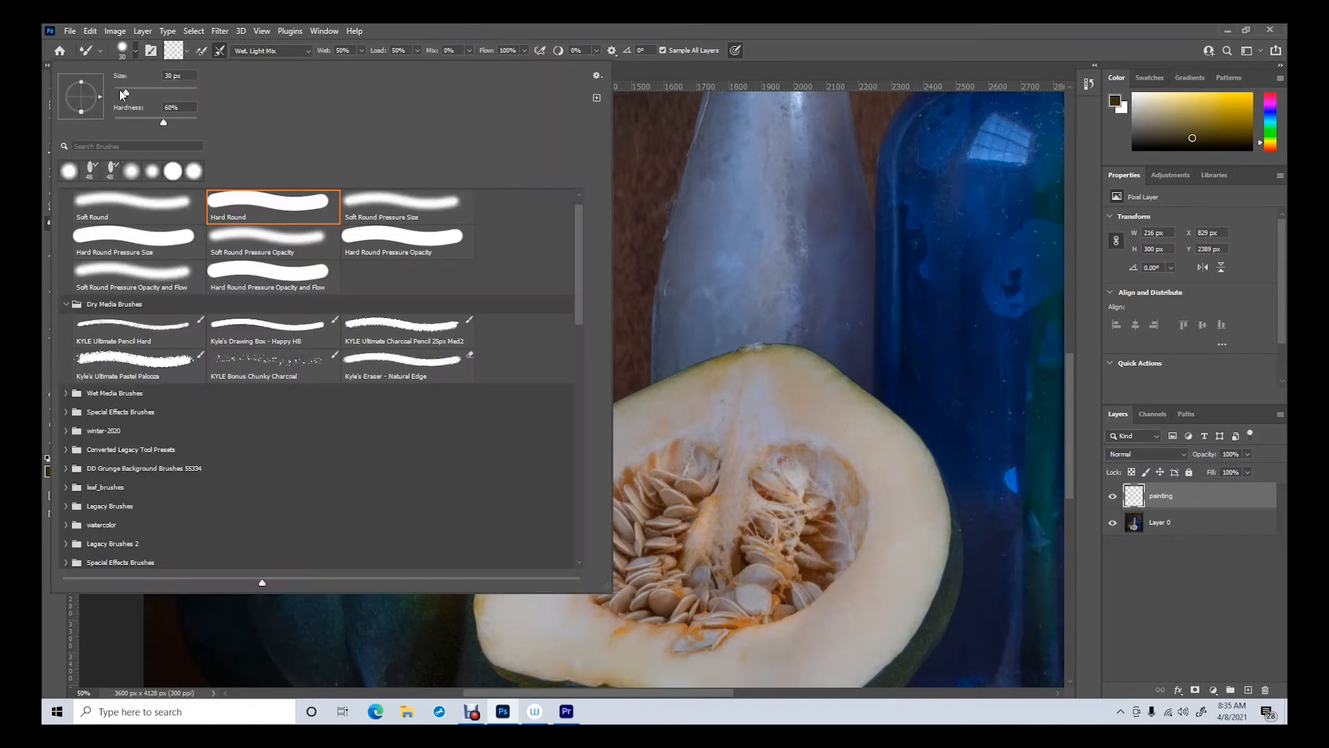
left_click(440, 28)
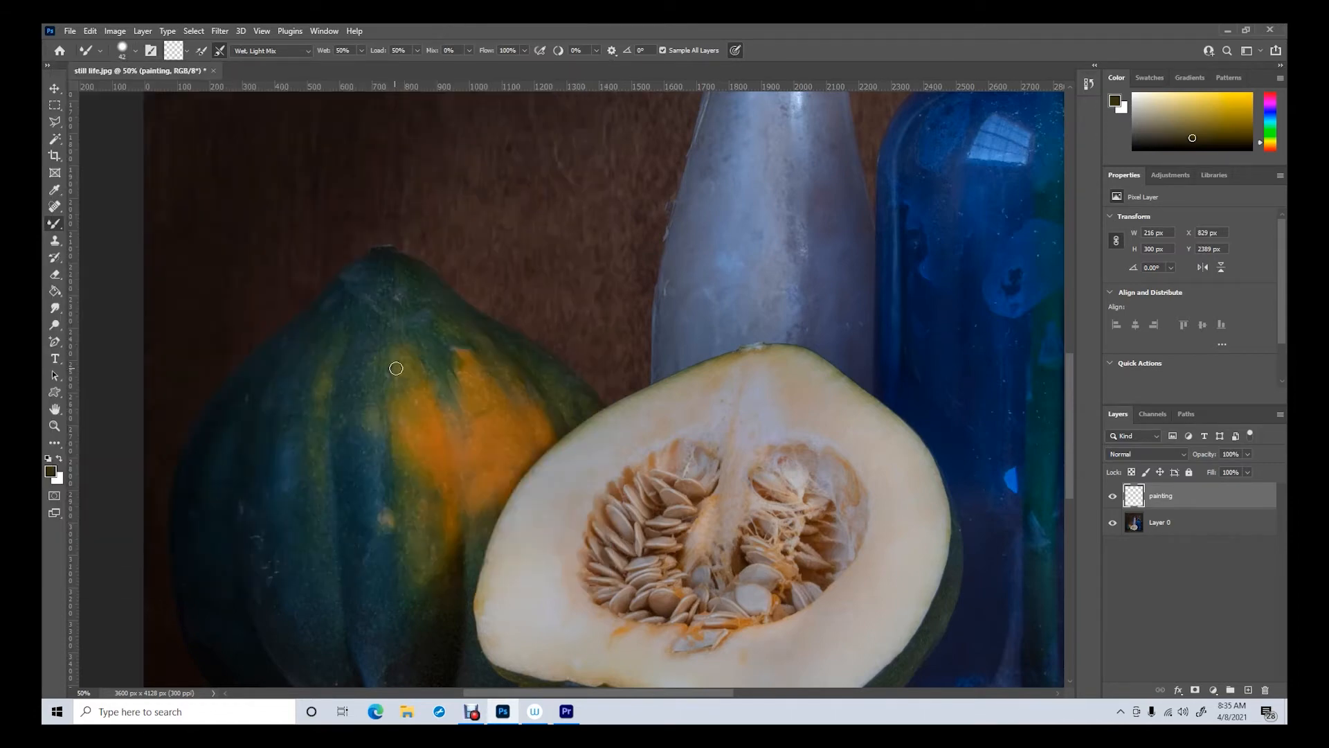
mouse_move(424, 349)
left_mouse_down()
mouse_move(458, 436)
mouse_move(415, 340)
mouse_move(448, 425)
mouse_move(427, 334)
mouse_move(462, 418)
mouse_move(429, 332)
mouse_move(468, 416)
left_mouse_up()
left_click_drag(434, 326, 484, 425)
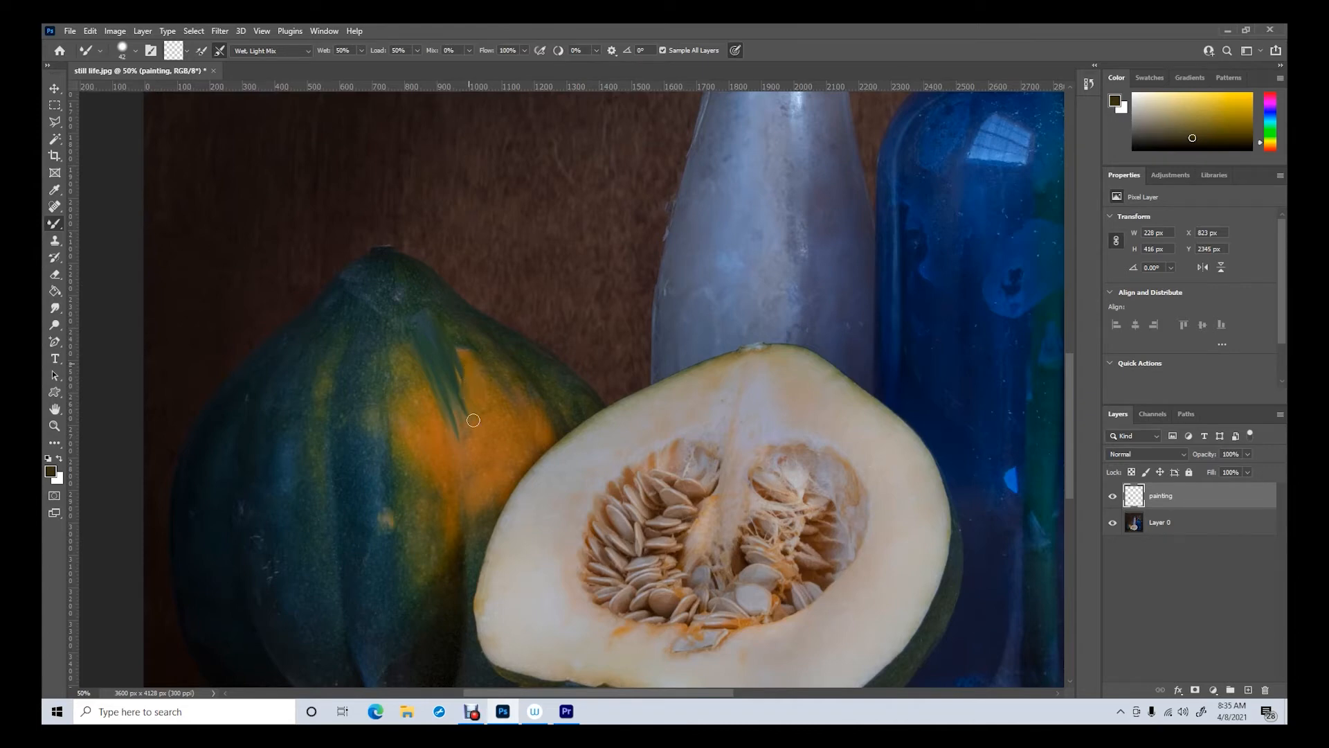
mouse_move(474, 421)
left_mouse_down()
mouse_move(466, 351)
mouse_move(417, 438)
left_mouse_up()
mouse_move(446, 388)
left_mouse_down()
mouse_move(417, 453)
mouse_move(456, 385)
mouse_move(448, 400)
mouse_move(445, 384)
mouse_move(433, 464)
mouse_move(455, 428)
left_mouse_up()
left_click_drag(443, 508, 454, 600)
mouse_move(451, 459)
left_mouse_down()
mouse_move(459, 596)
mouse_move(457, 496)
left_mouse_up()
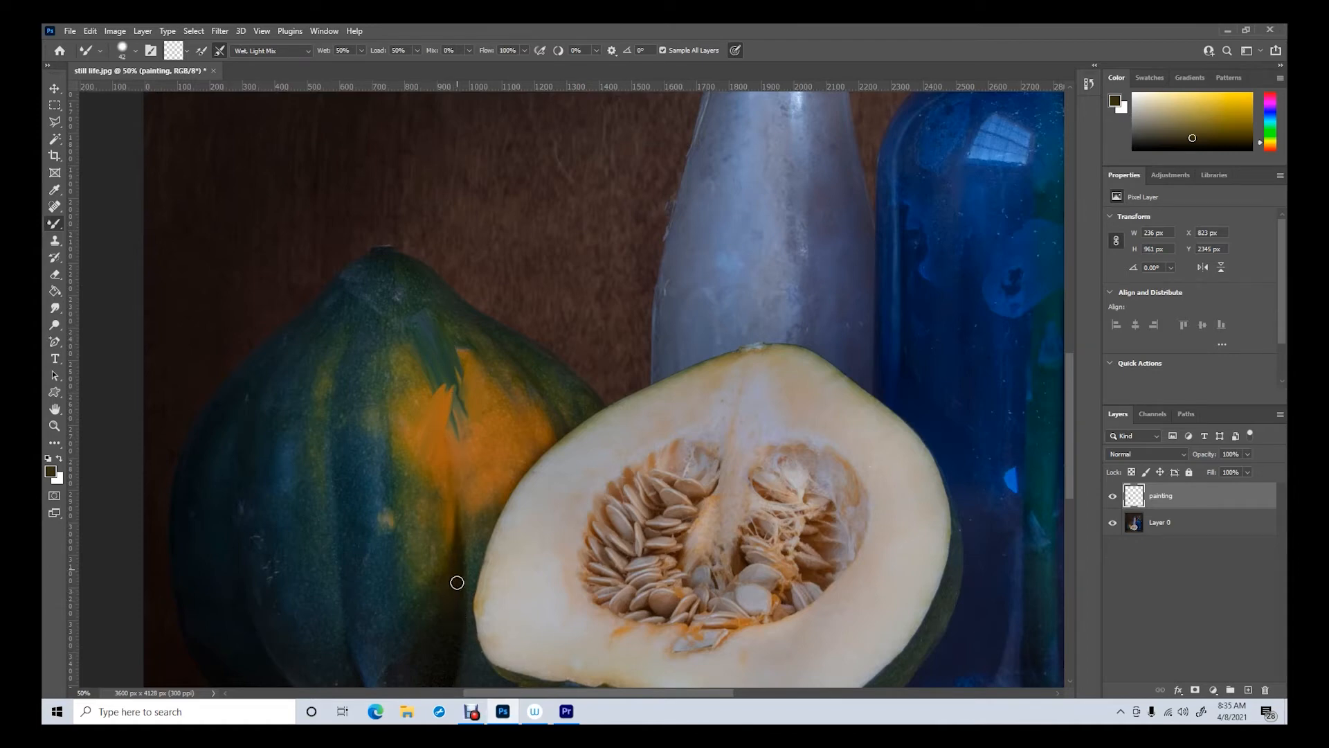
left_click_drag(457, 617, 460, 484)
left_click_drag(434, 382, 457, 470)
mouse_move(428, 355)
left_mouse_down()
mouse_move(455, 477)
mouse_move(459, 455)
left_mouse_up()
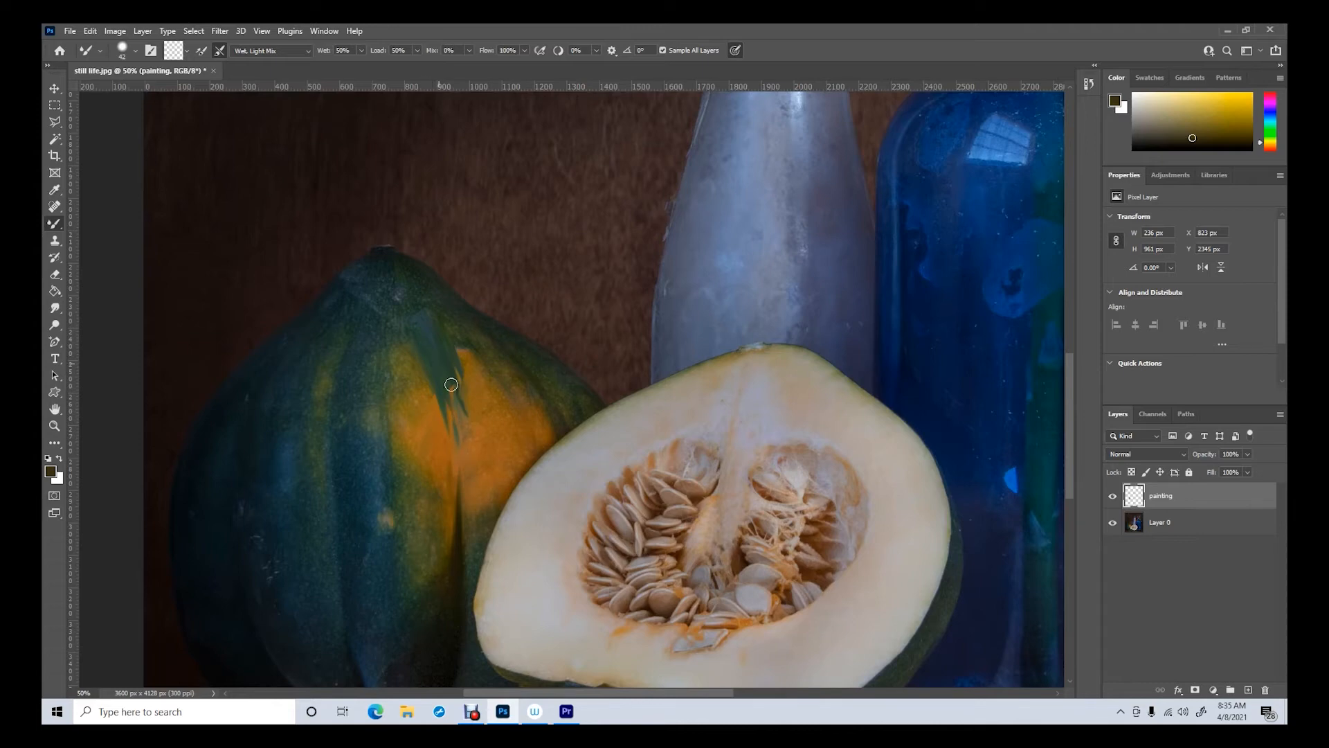
left_click_drag(450, 385, 463, 469)
left_click_drag(436, 362, 464, 451)
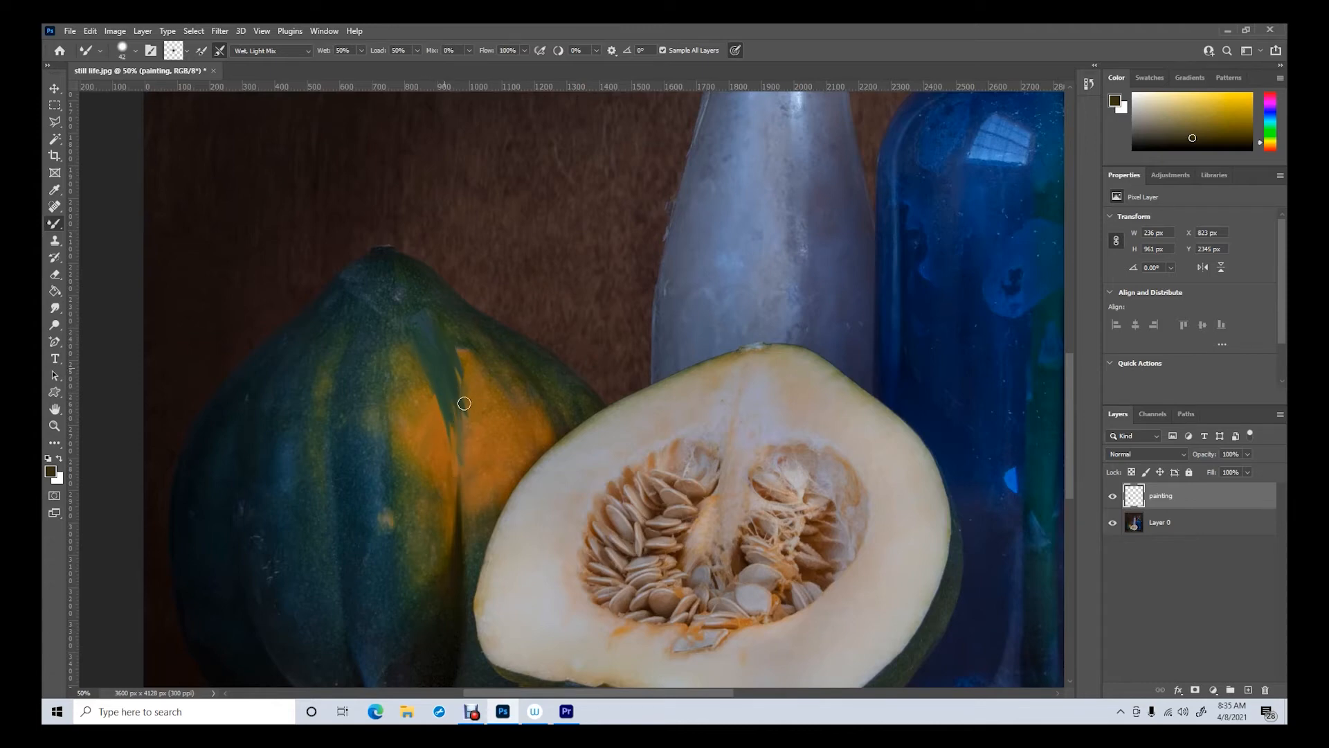
left_click_drag(465, 403, 479, 431)
mouse_move(441, 314)
left_mouse_down()
mouse_move(490, 412)
mouse_move(476, 379)
left_mouse_up()
left_click_drag(408, 303, 419, 337)
Step: Change the blending preset to Moist, Light Mix and blend the lower orange area of the whole squash
left_click(303, 55)
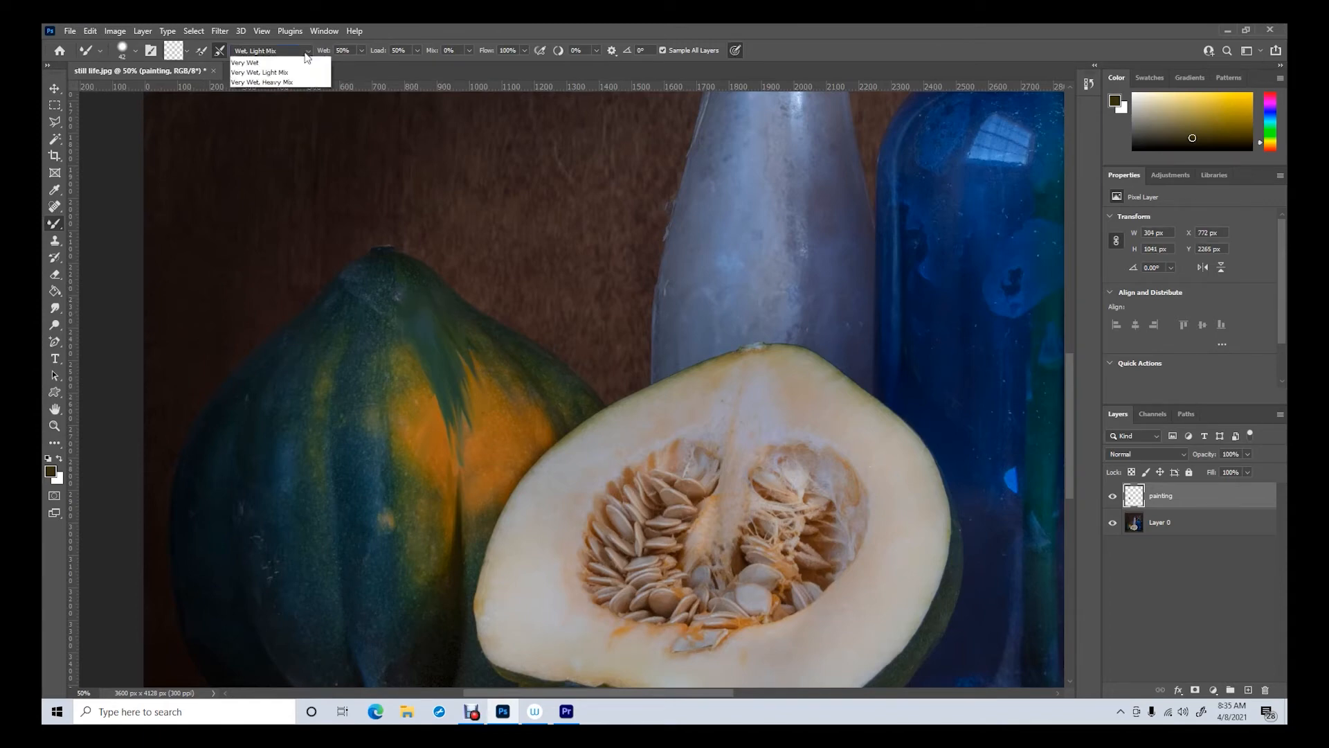
left_click(284, 128)
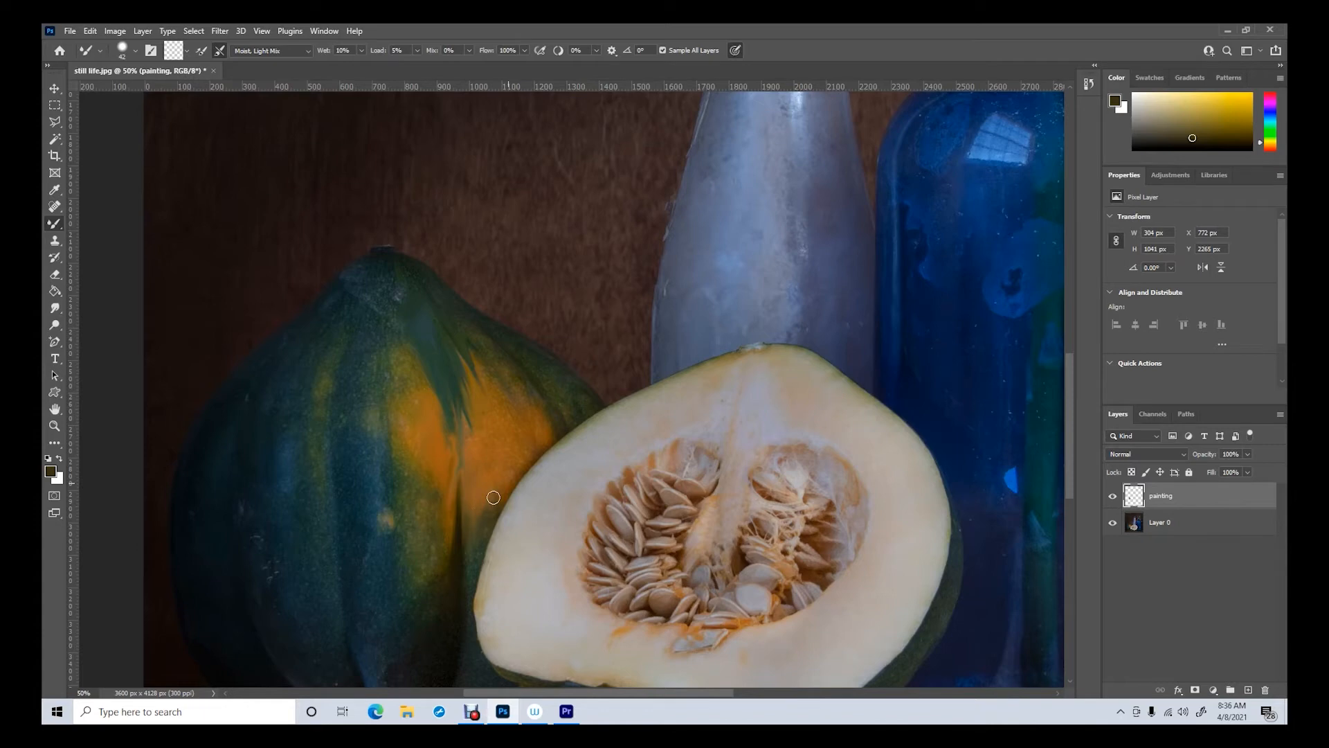
left_click_drag(494, 497, 487, 507)
left_click_drag(450, 462, 450, 571)
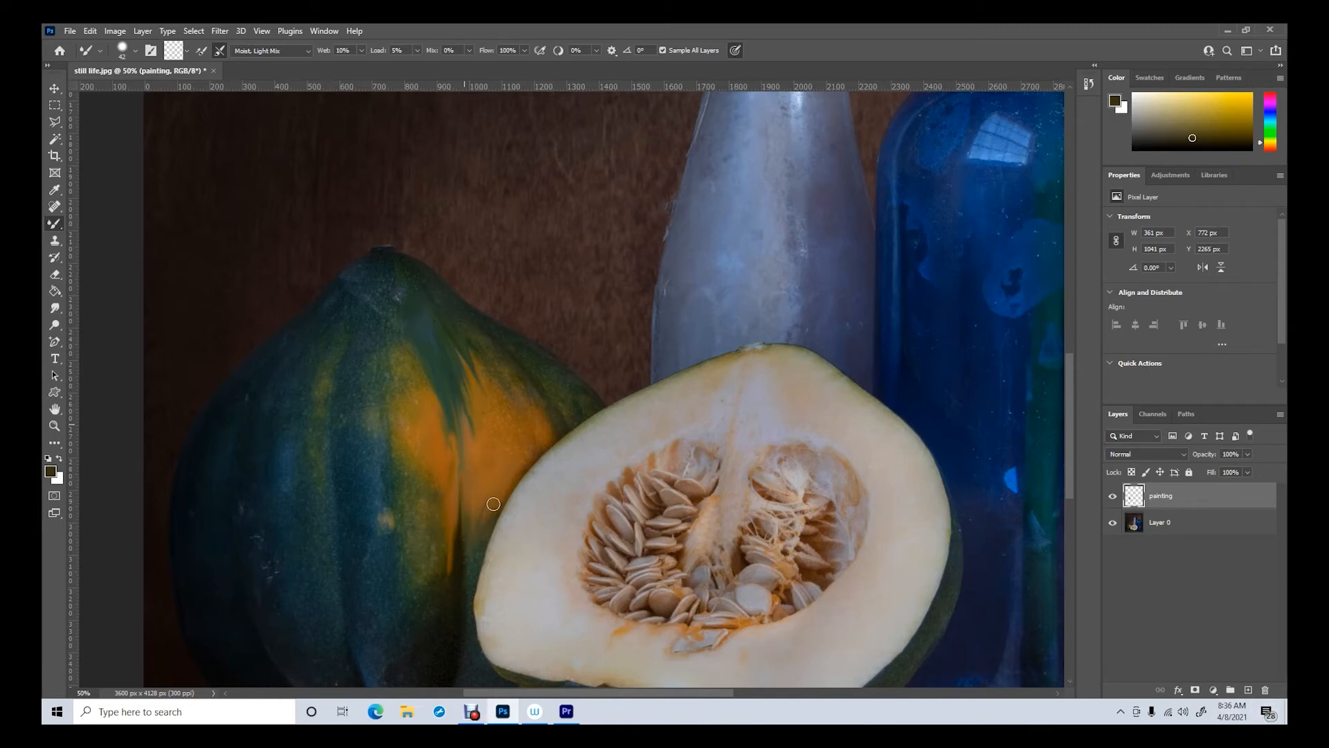
left_click_drag(473, 529, 473, 560)
Step: Add a new empty layer above the painting layer
left_click(1249, 690)
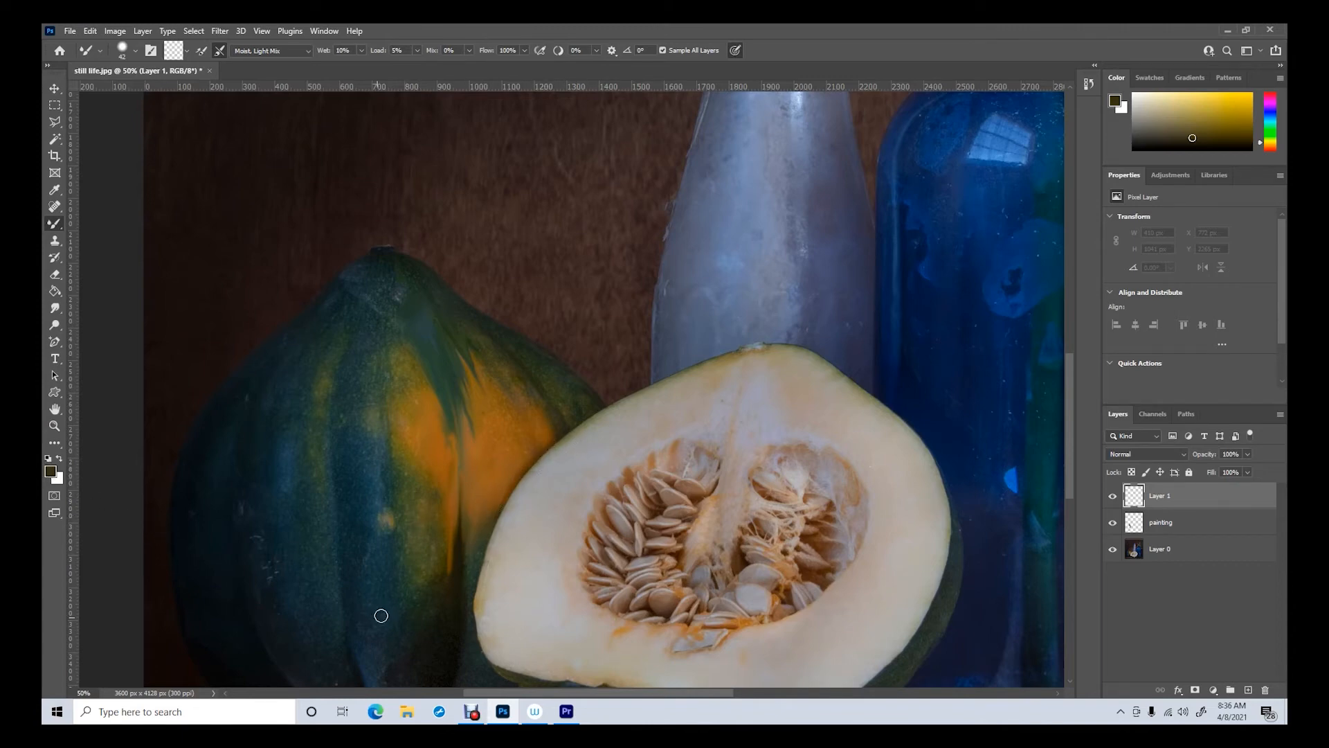
Step: Sample a dark shadow color from the shaded edge of the whole squash beside the cut squash
left_click(55, 191)
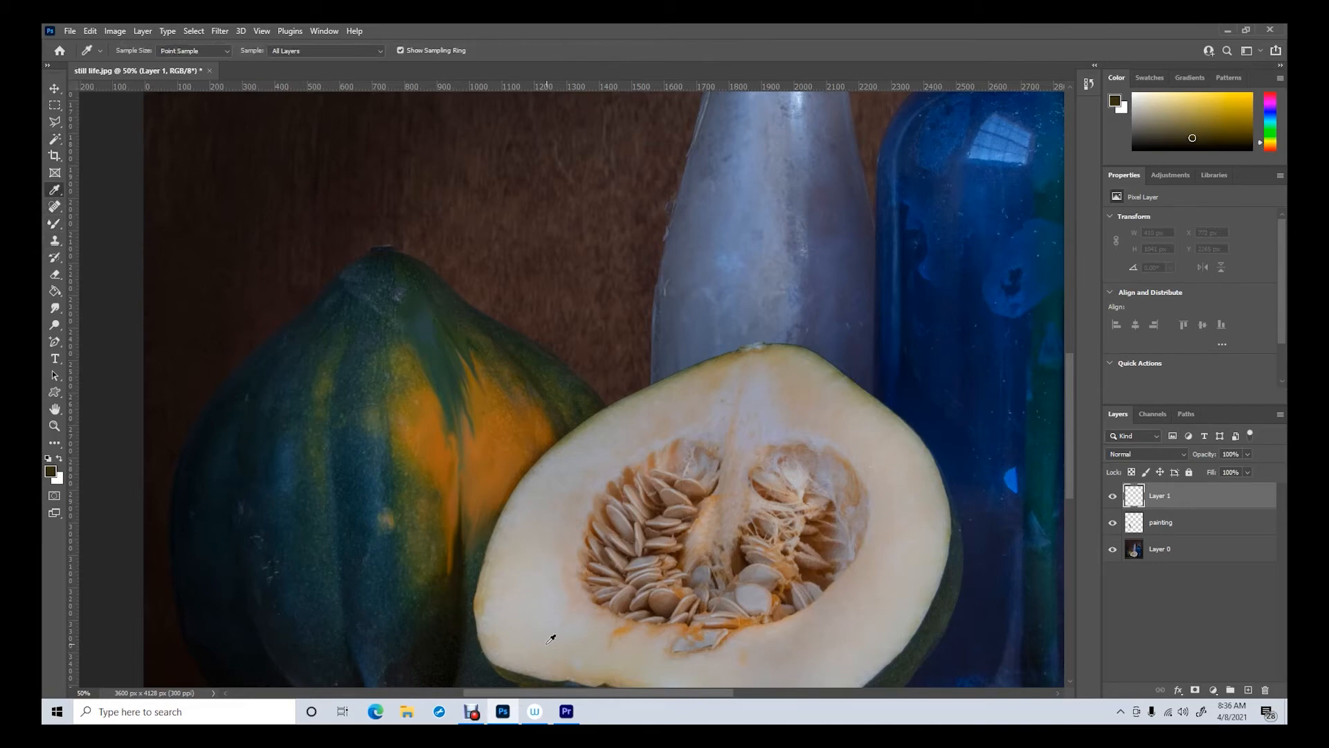
left_click(441, 586)
left_click(566, 429)
Step: Paint a shadow on the whole squash along the cut squash's edge, using the regular Brush at 47 px and 25% opacity
left_click(55, 223)
right_click(55, 225)
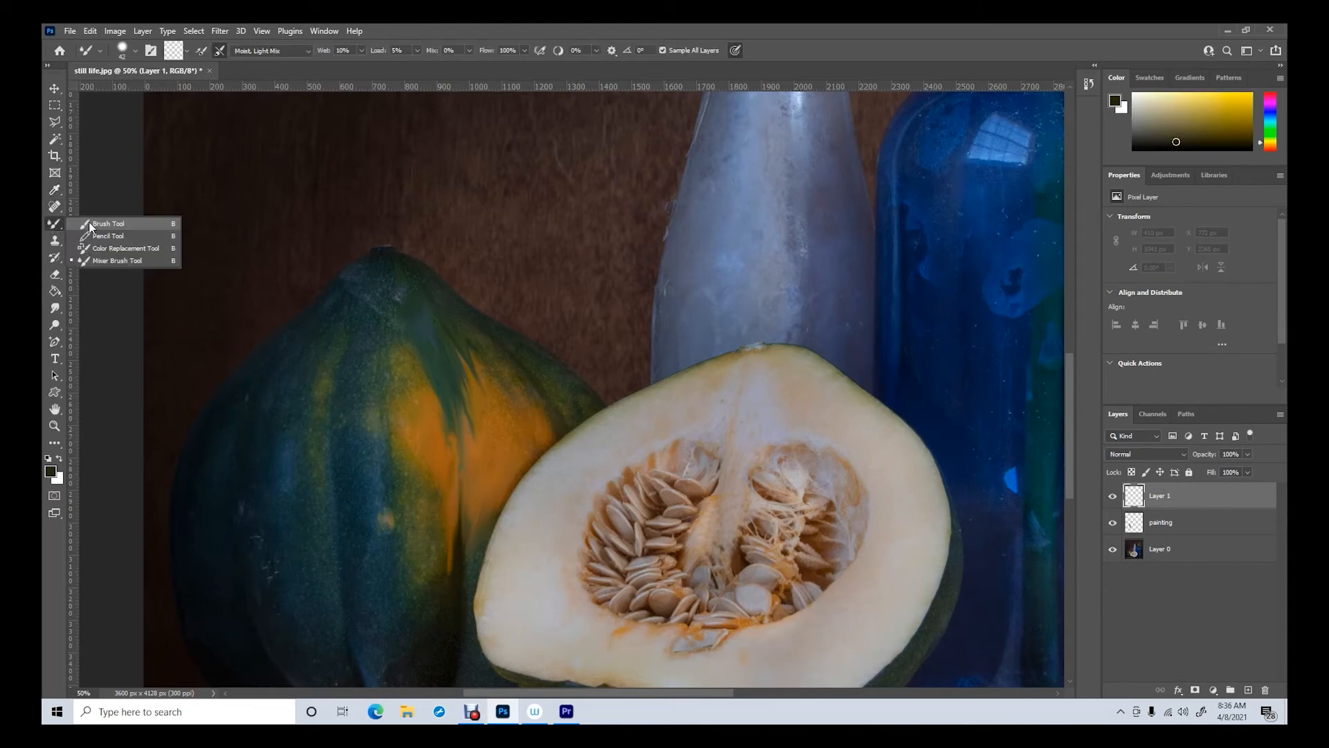
left_click(104, 223)
left_click(136, 52)
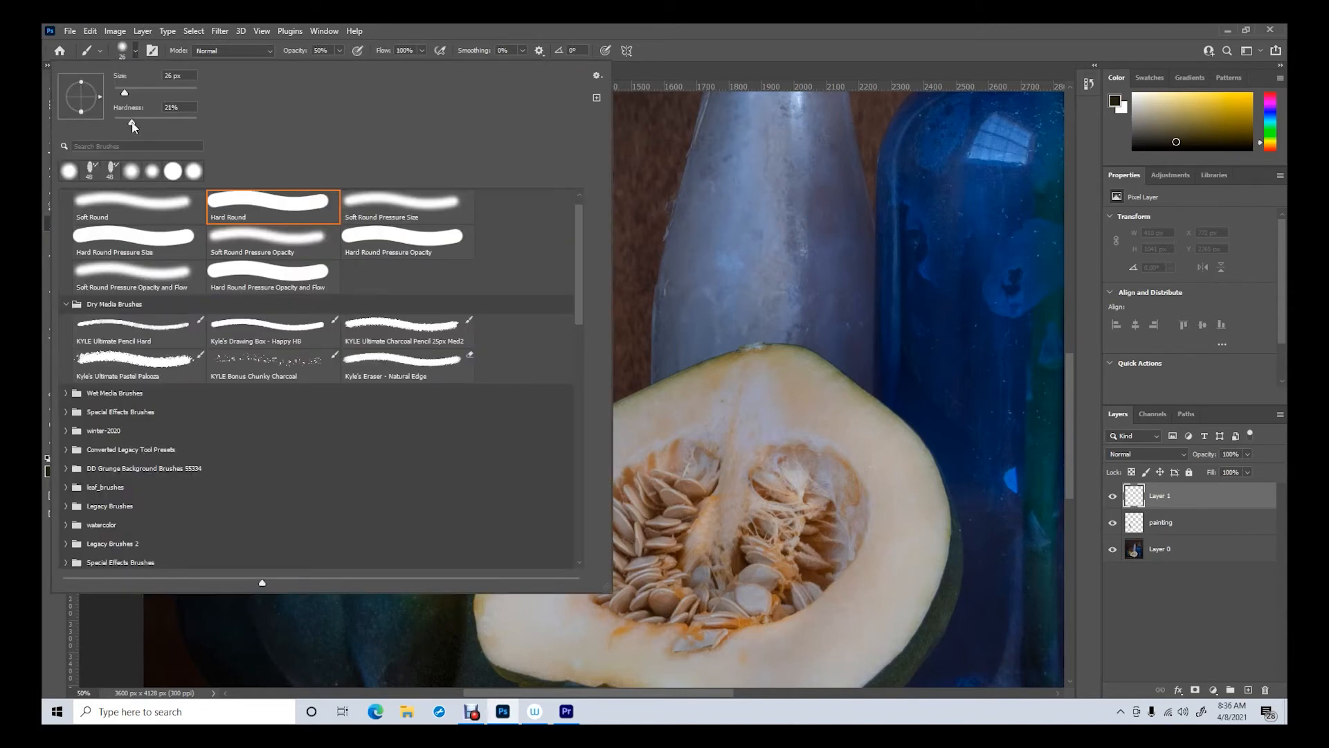
left_click_drag(132, 122, 135, 93)
left_click(340, 50)
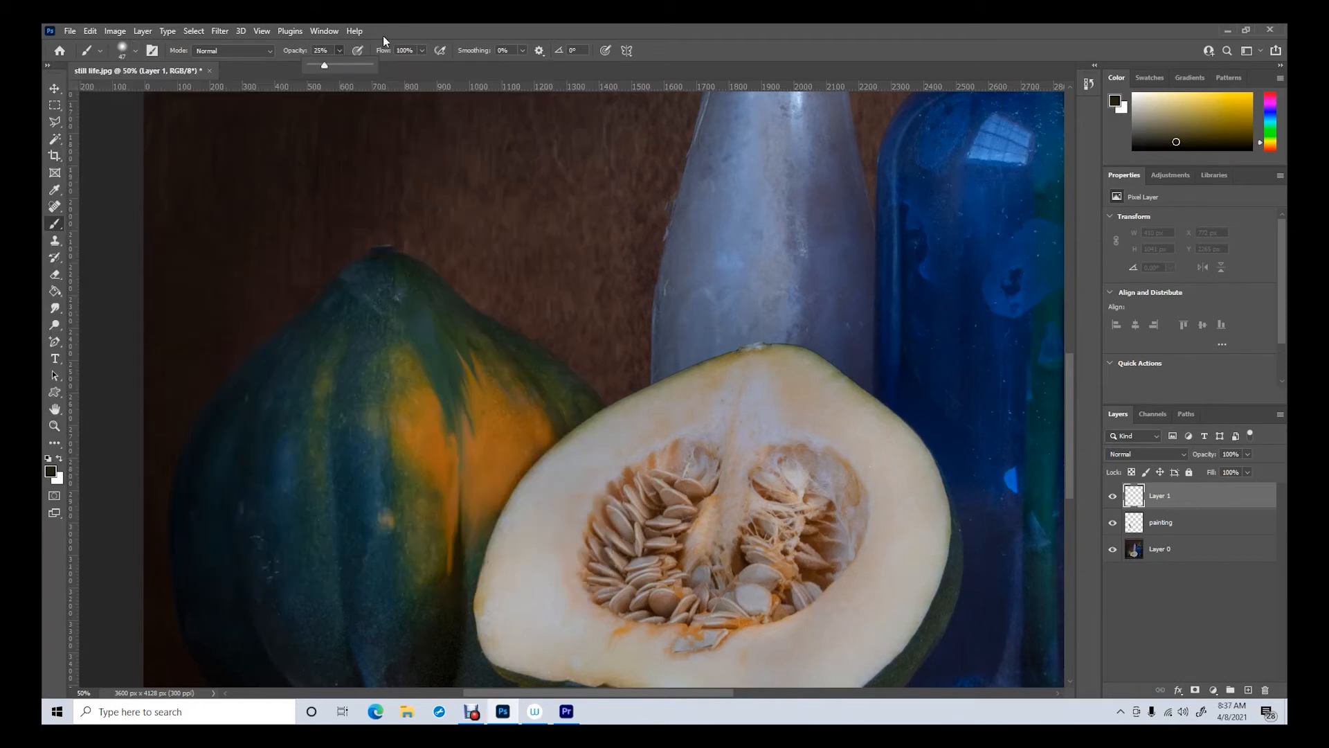
left_click(405, 30)
mouse_move(529, 455)
left_mouse_down()
mouse_move(489, 514)
mouse_move(491, 501)
mouse_move(460, 624)
left_mouse_up()
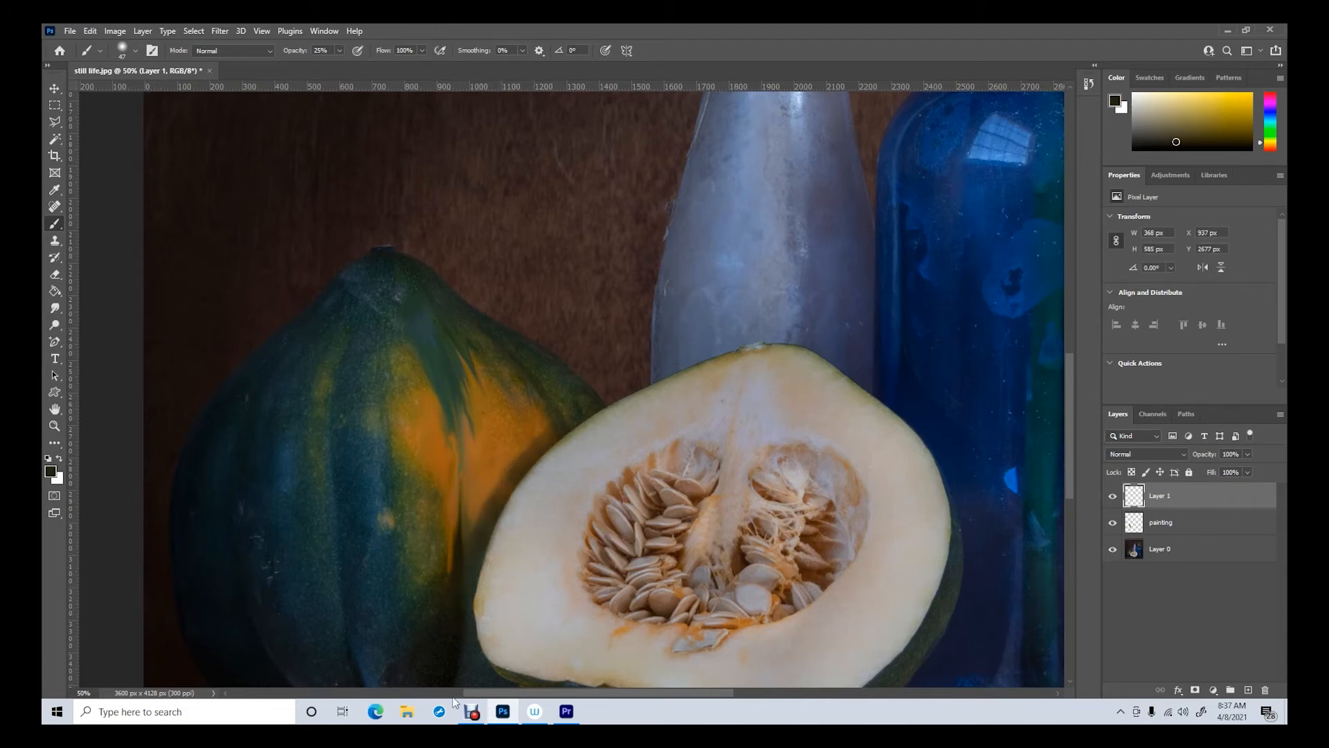
mouse_move(547, 458)
left_mouse_down()
mouse_move(550, 434)
mouse_move(584, 416)
mouse_move(544, 489)
left_mouse_up()
Step: Erase the shadow paint spilling onto the cut squash's edge, using a 50 px Hard Round eraser with reduced hardness
left_click(57, 276)
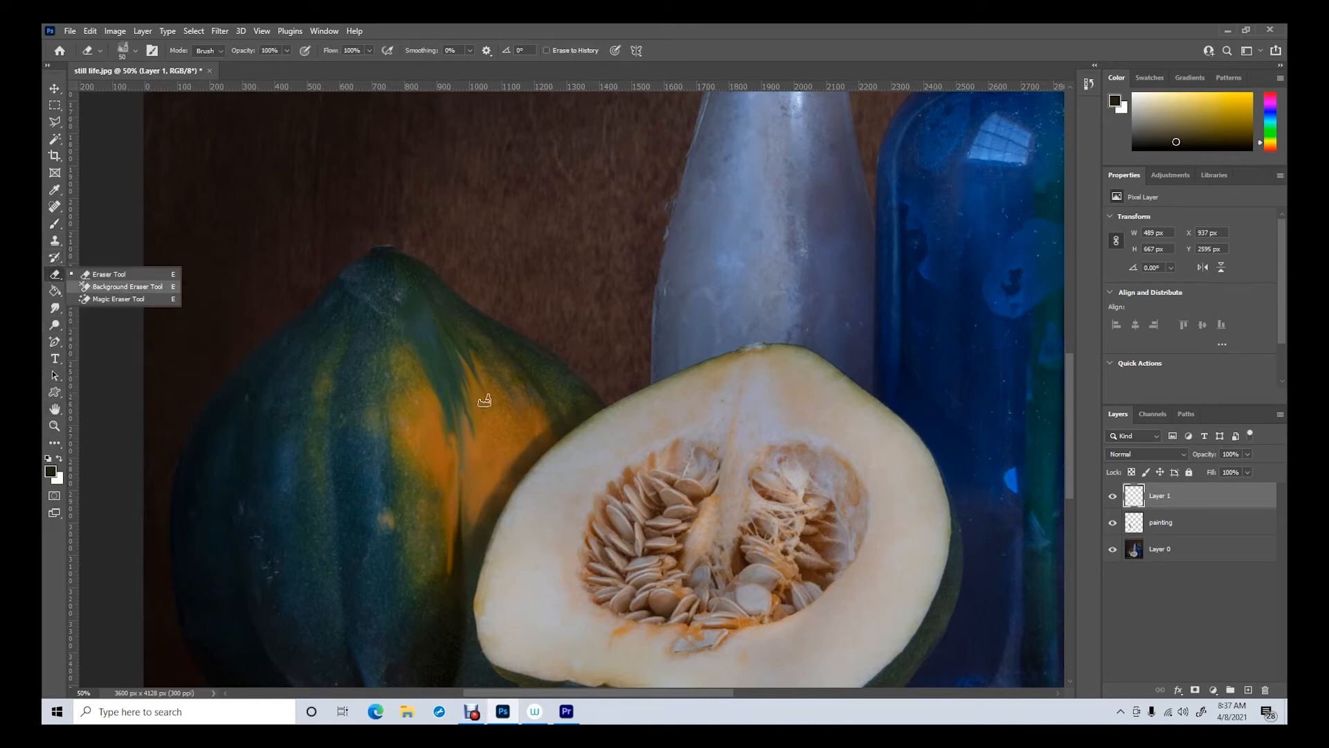
left_click(104, 277)
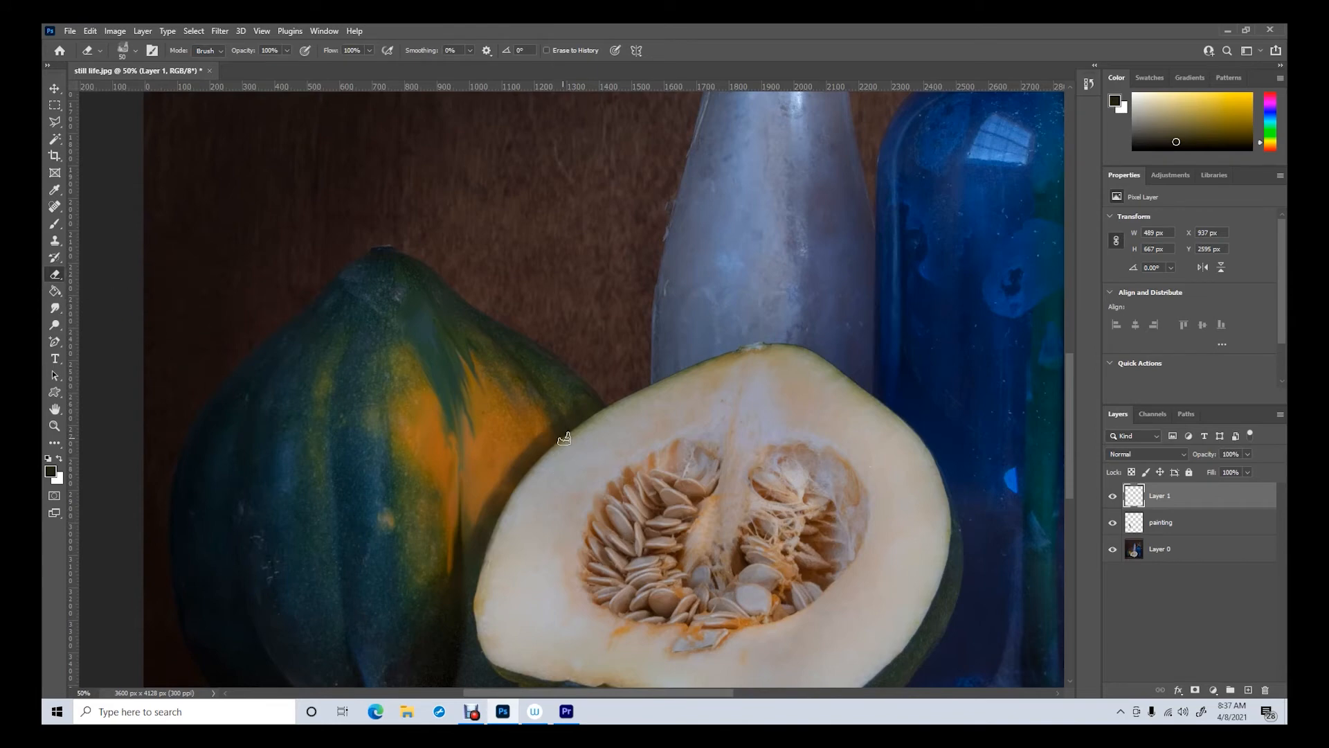
left_click(135, 50)
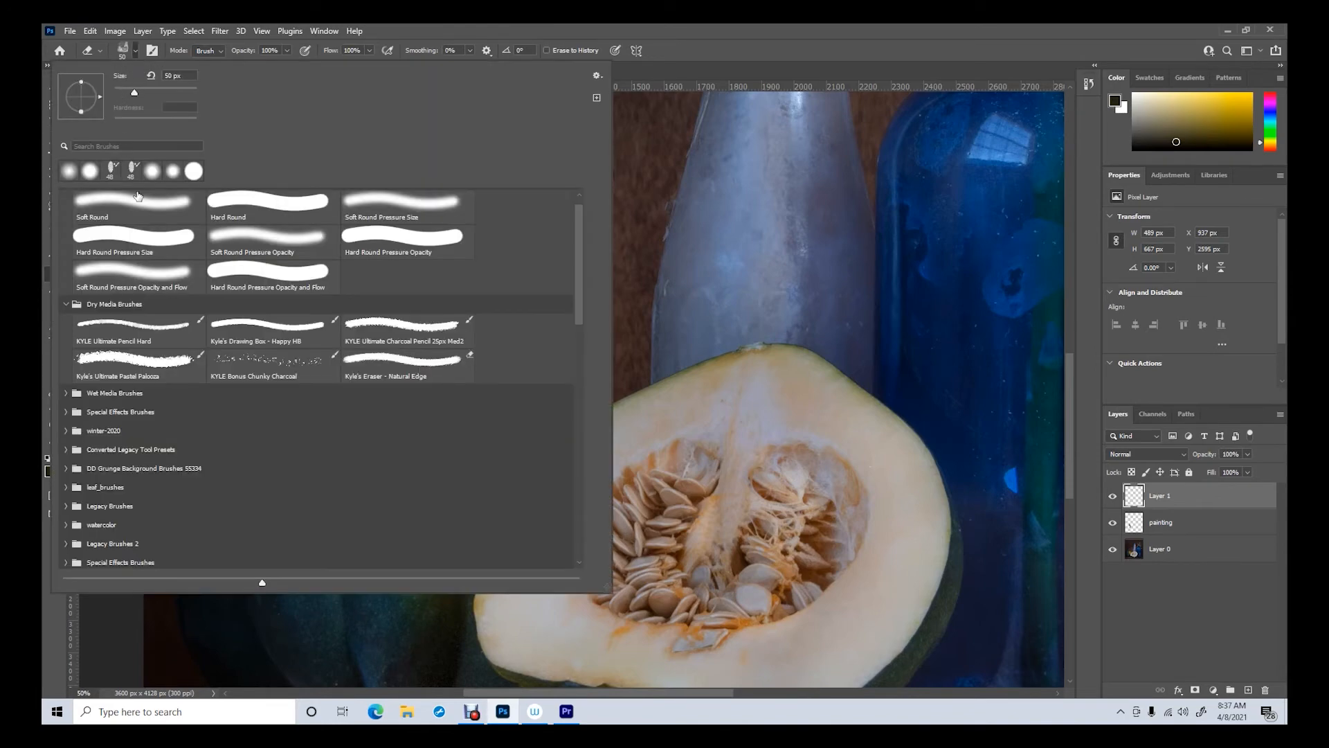
left_click(233, 205)
left_click(141, 122)
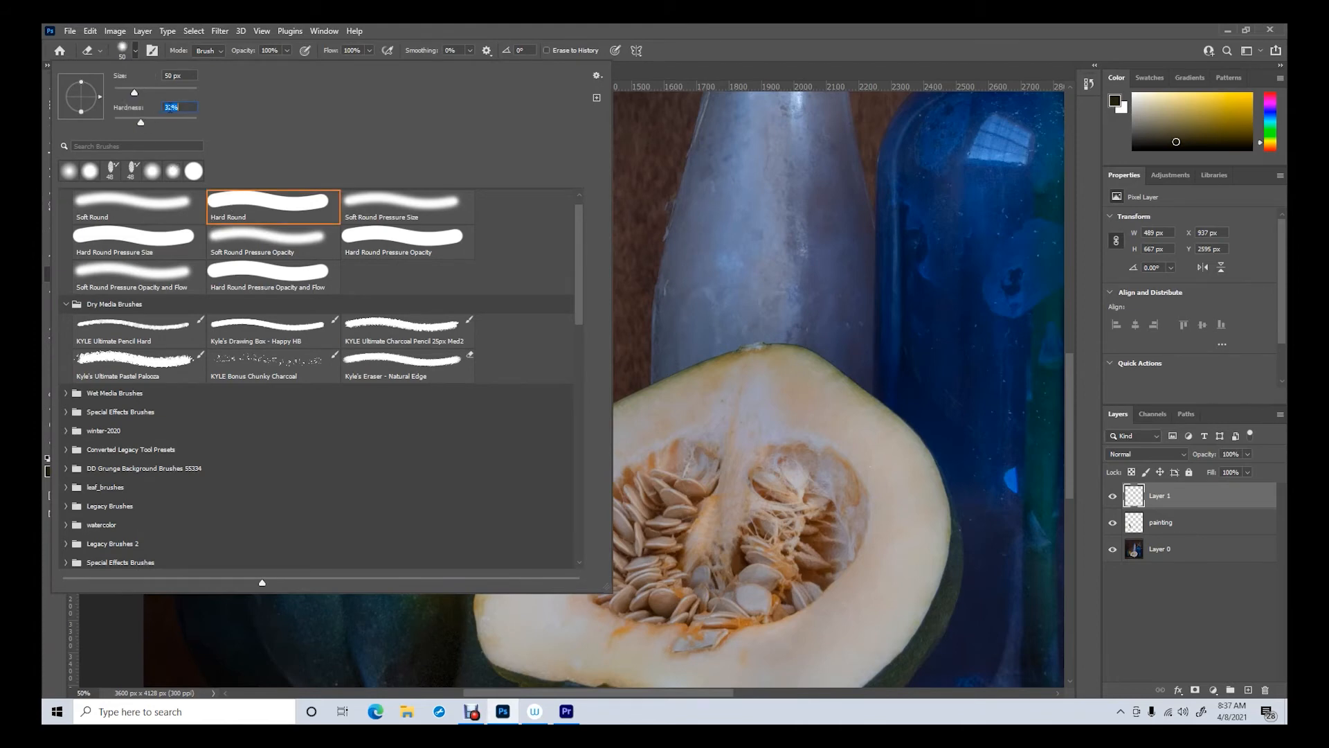
left_click(392, 23)
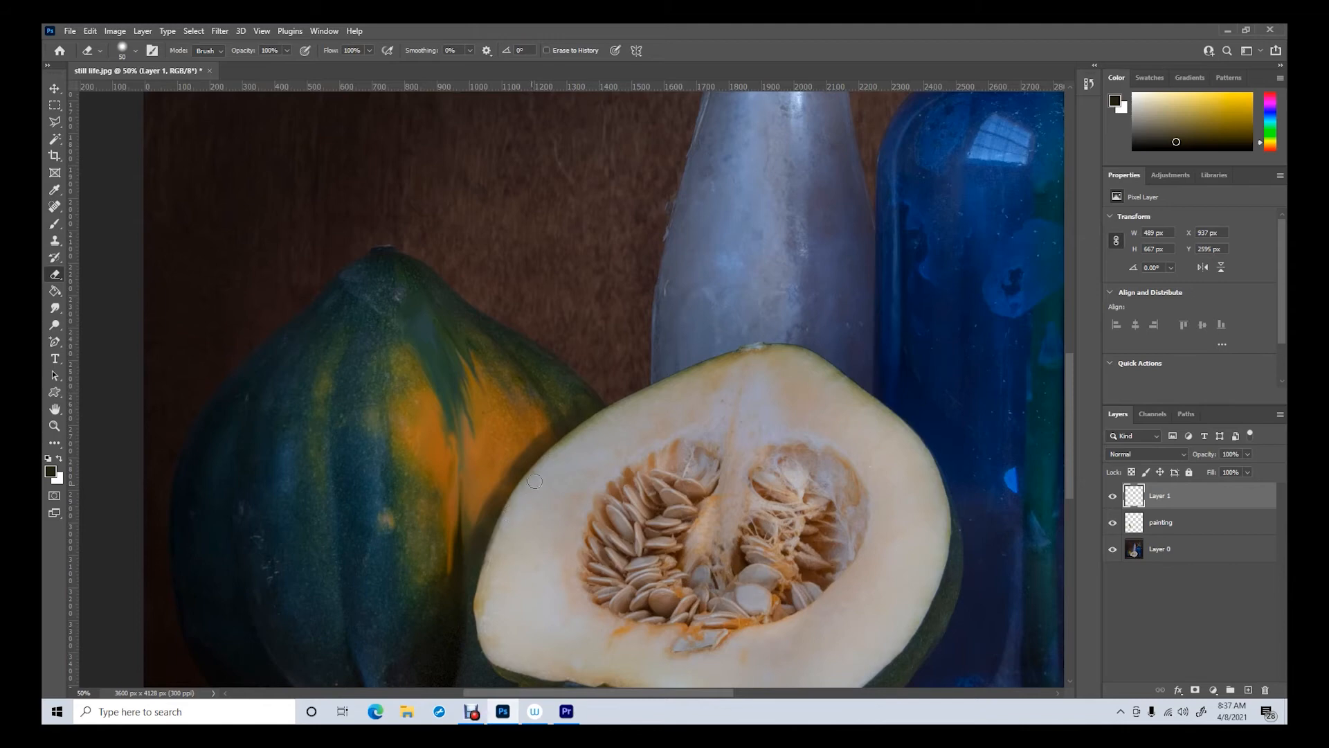
left_click_drag(535, 481, 517, 508)
Step: Merge Layer 1 with the painting layer and return to the Mixer Brush
left_click(1187, 523, "ctrl")
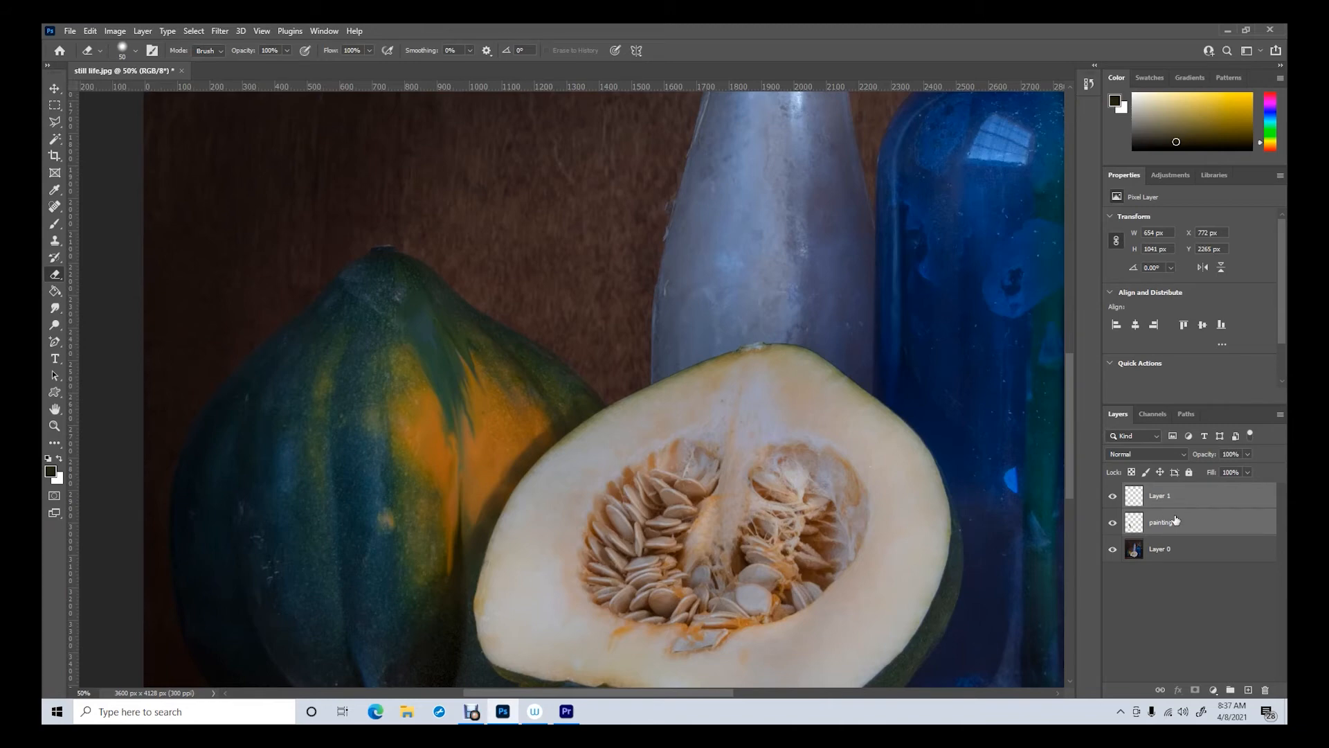
left_click(1280, 414)
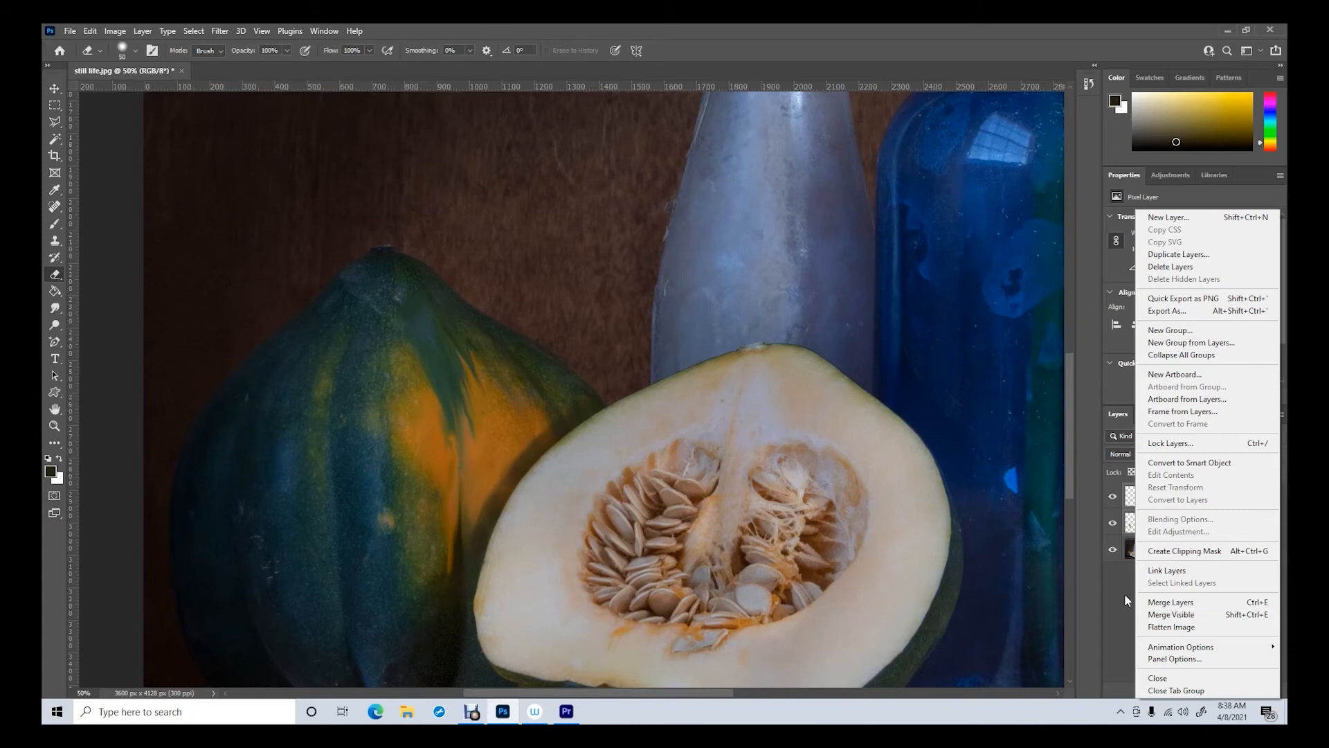
left_click(1174, 604)
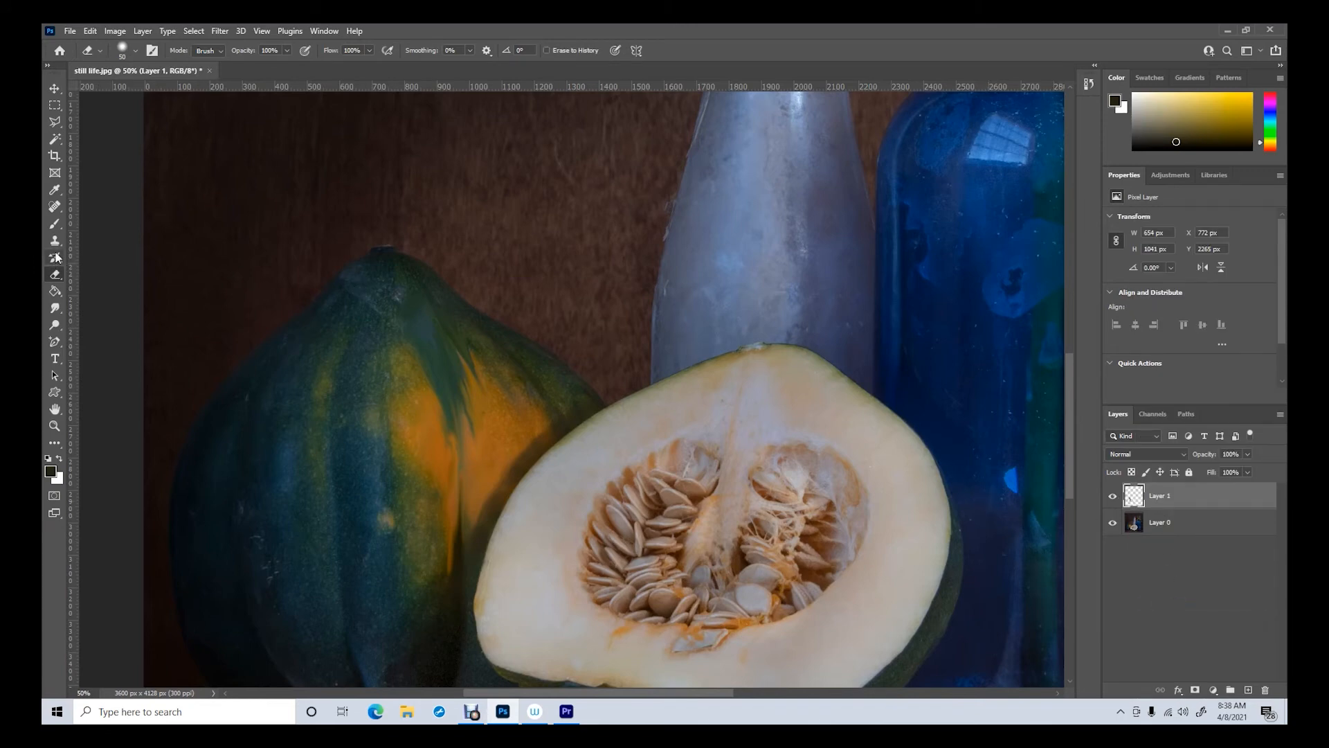
left_click(55, 223)
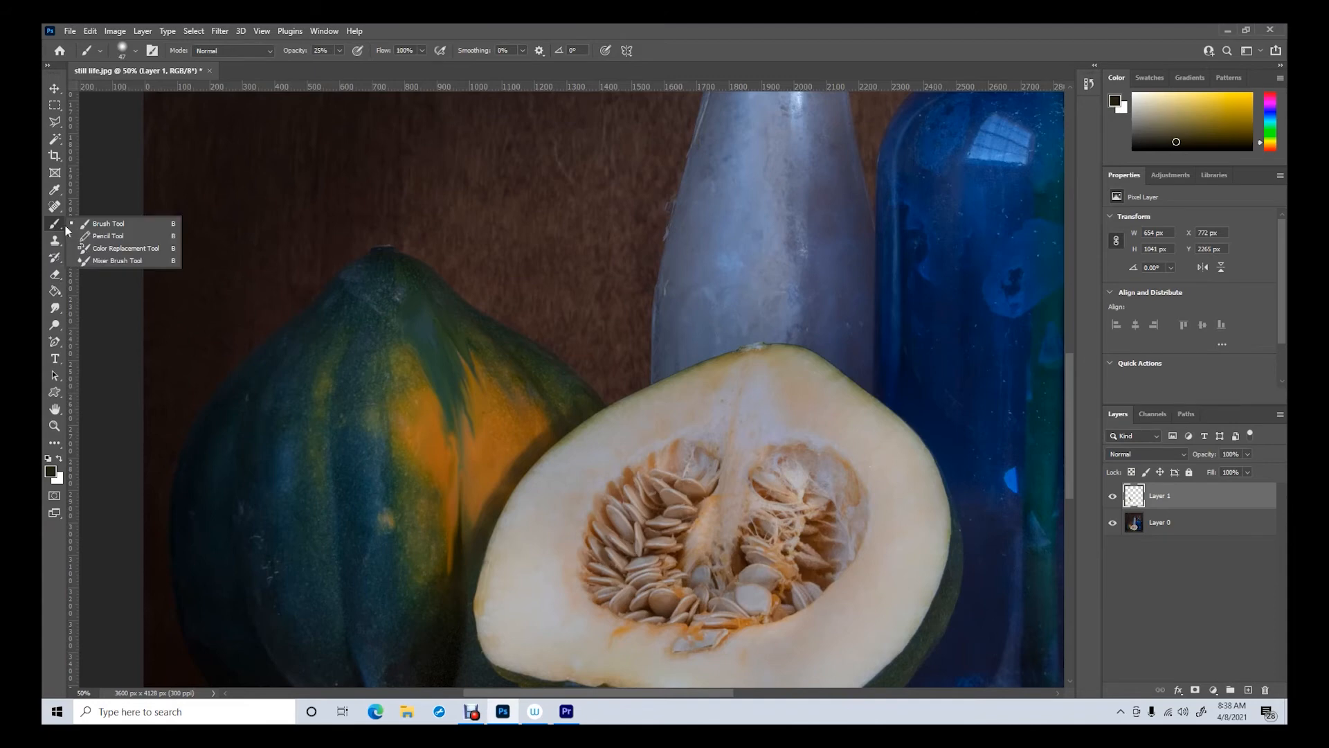
left_click(110, 260)
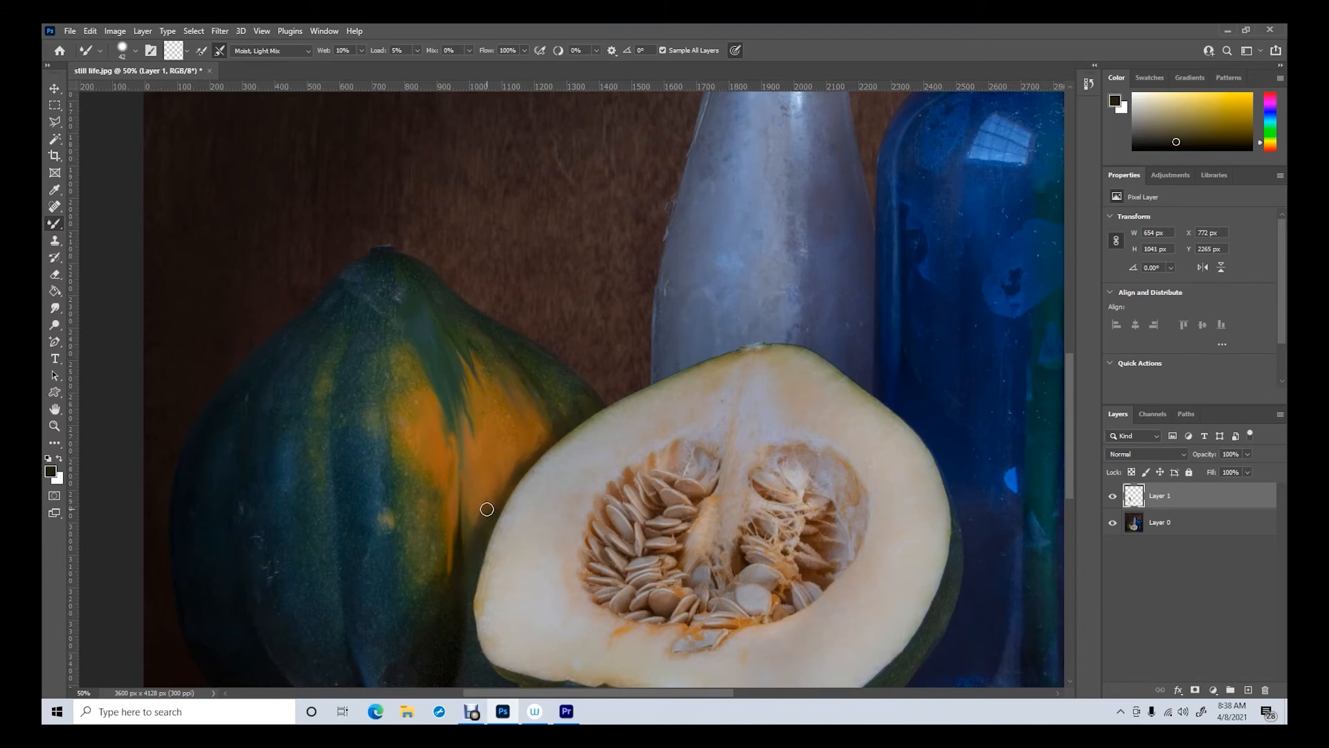
Step: Set the Mixer Brush to 12 px with the Moist blending preset for detail work on the cut squash's seeds at 300%
left_click(55, 425)
left_click_drag(683, 480, 556, 461)
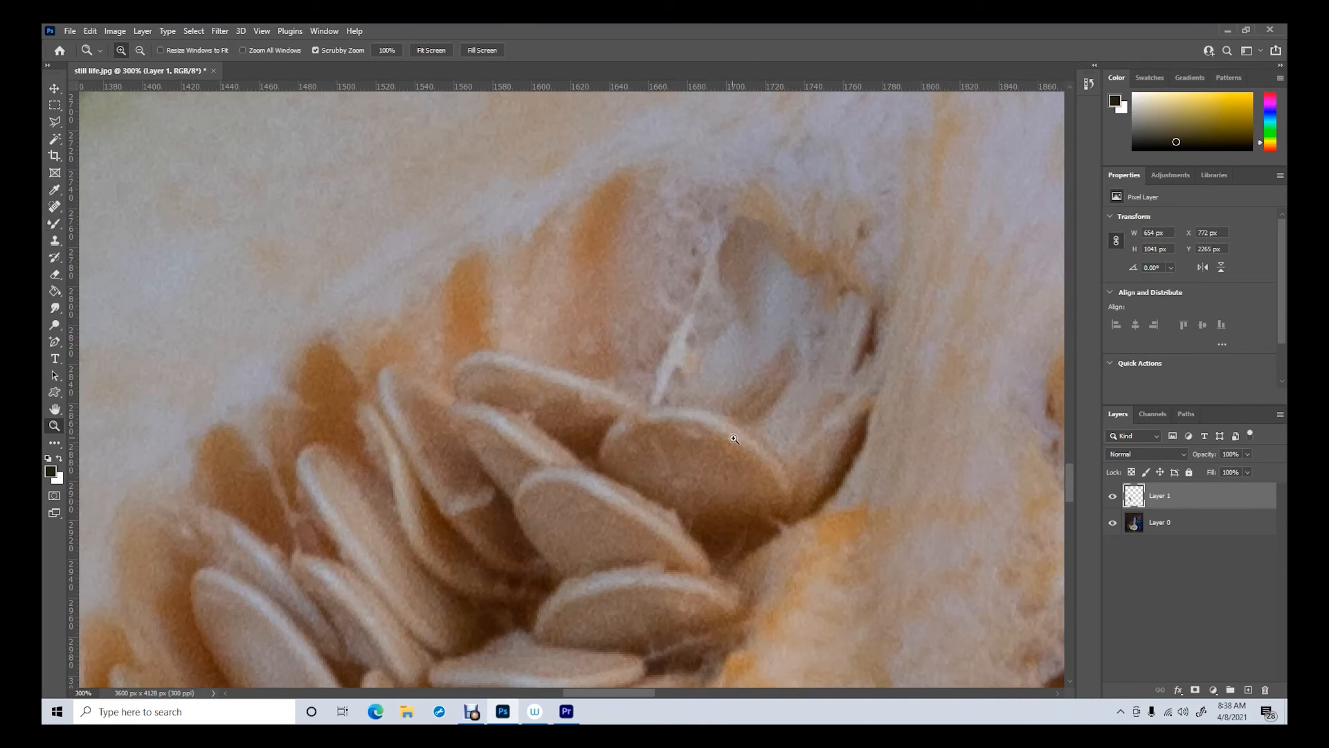
left_click(54, 224)
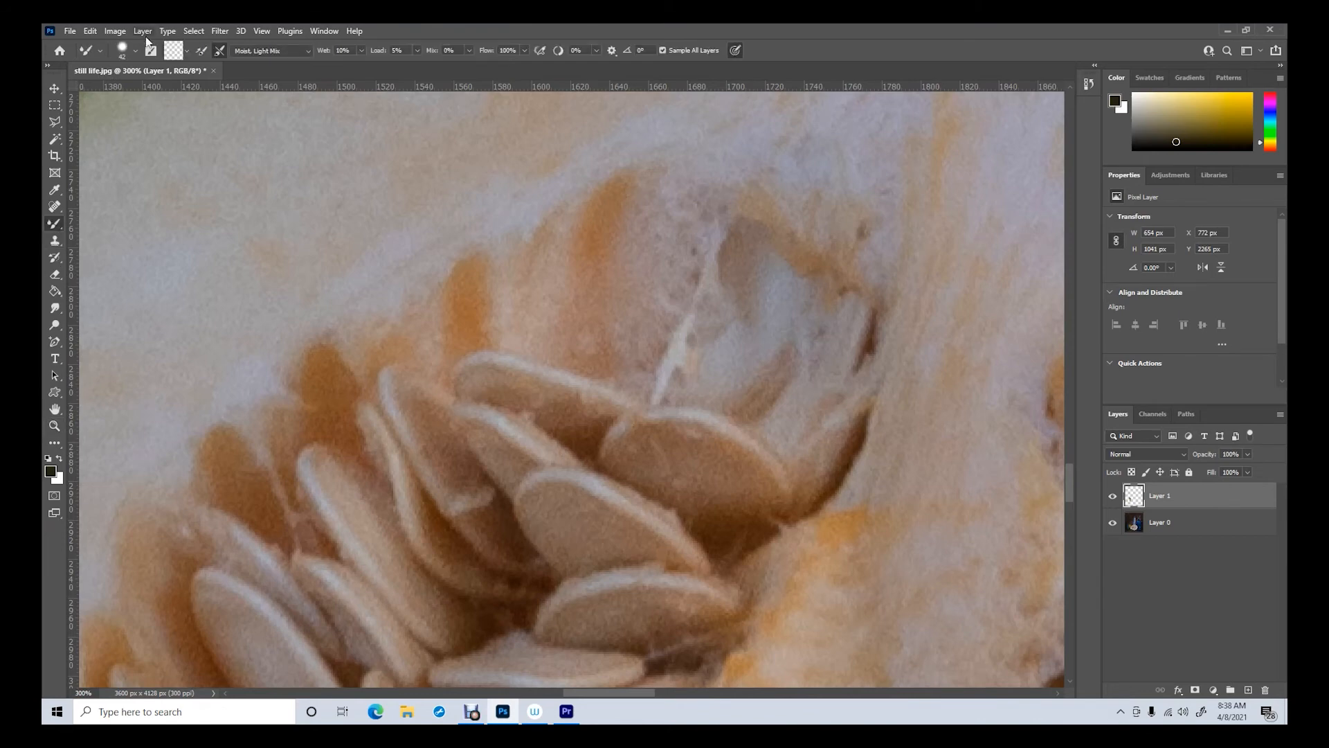
left_click(134, 51)
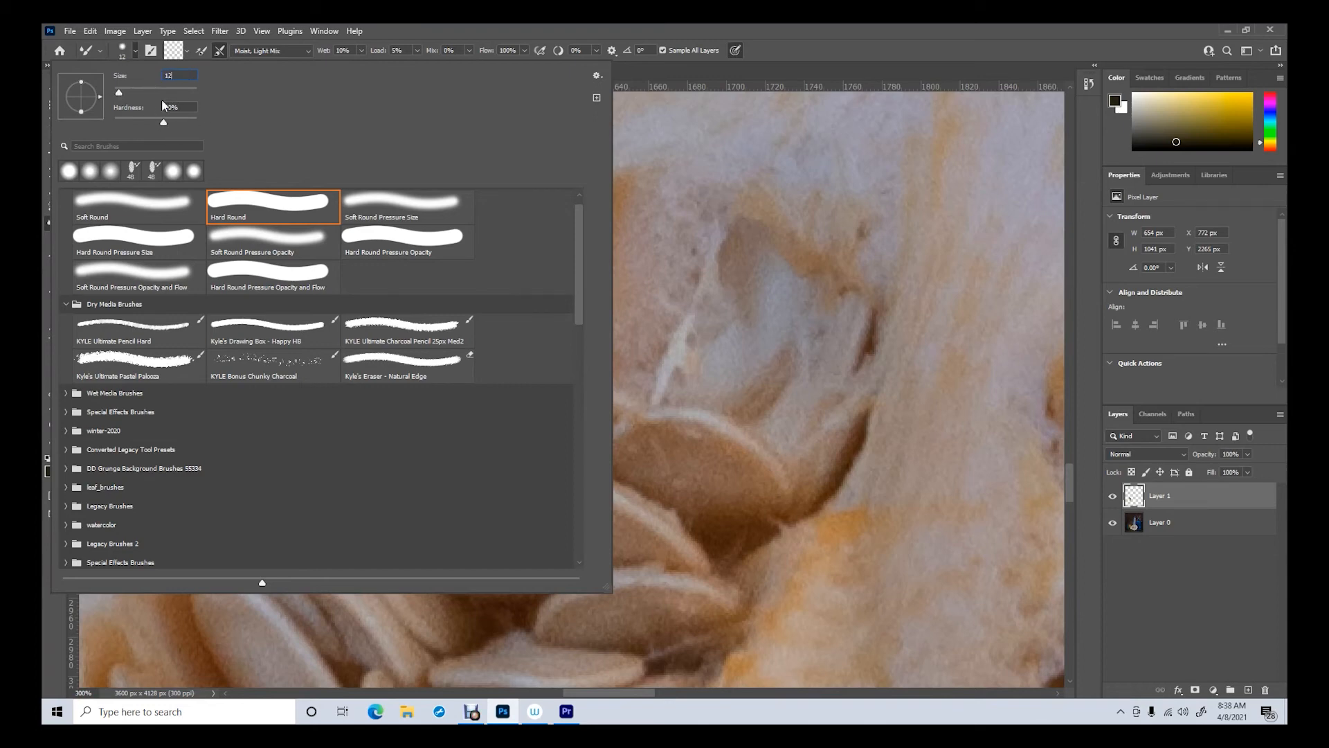
left_click(312, 50)
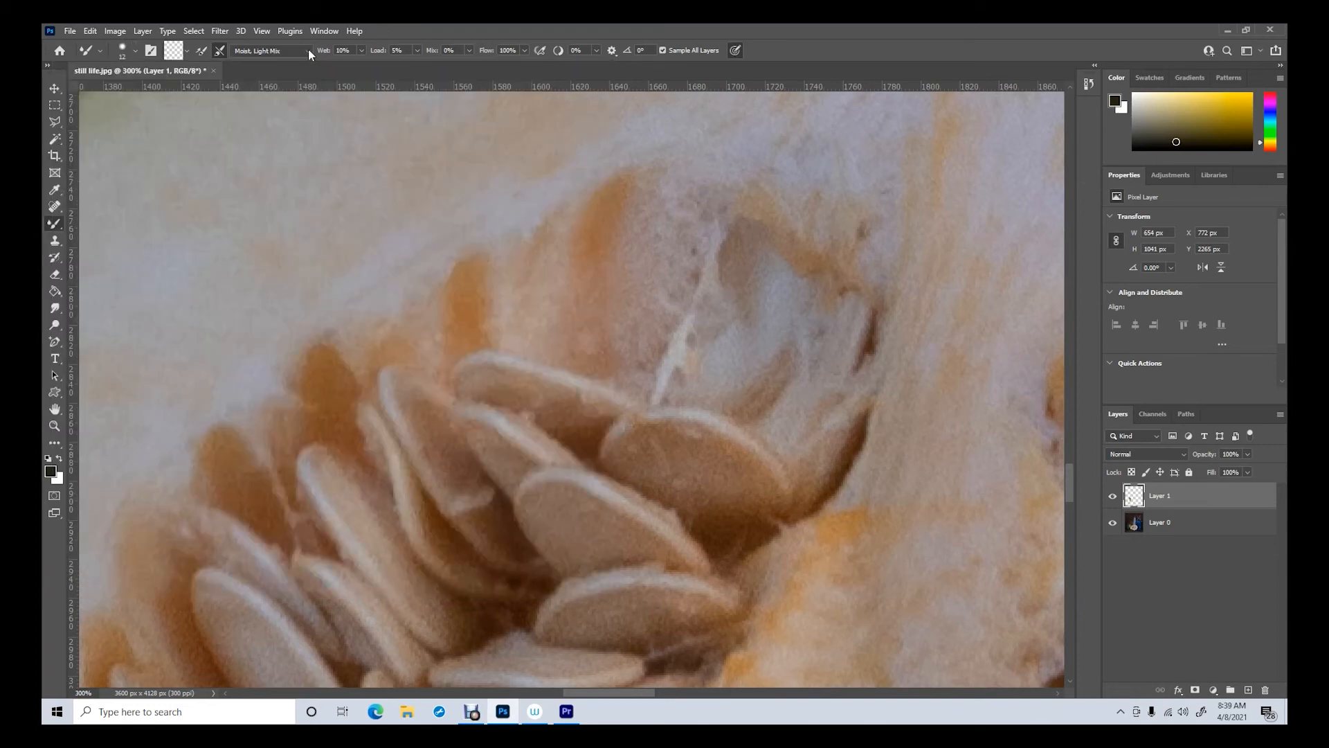
left_click(309, 50)
left_click(258, 120)
Step: Blend the round seed nearest the cavity's central rib, including its rim and the dark shadow beneath it
mouse_move(721, 526)
left_mouse_down()
mouse_move(718, 558)
mouse_move(768, 522)
mouse_move(739, 537)
left_mouse_up()
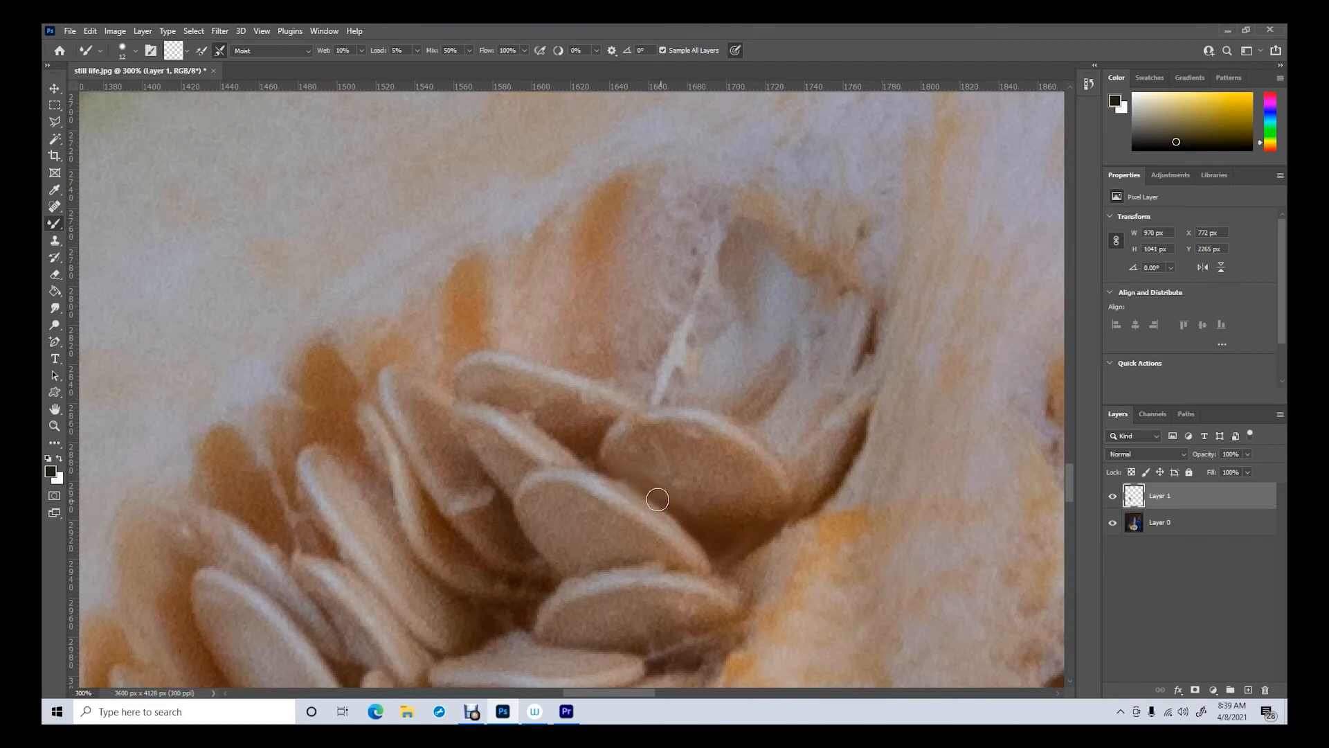
mouse_move(605, 458)
left_mouse_down()
mouse_move(644, 438)
mouse_move(614, 469)
mouse_move(636, 460)
mouse_move(664, 482)
mouse_move(614, 466)
mouse_move(700, 504)
mouse_move(720, 530)
mouse_move(644, 475)
mouse_move(729, 550)
mouse_move(640, 488)
mouse_move(712, 546)
mouse_move(657, 496)
mouse_move(714, 533)
mouse_move(642, 485)
mouse_move(736, 540)
mouse_move(684, 489)
mouse_move(726, 565)
mouse_move(766, 526)
mouse_move(758, 535)
mouse_move(765, 481)
mouse_move(735, 486)
mouse_move(732, 449)
mouse_move(704, 483)
mouse_move(690, 455)
mouse_move(668, 466)
mouse_move(653, 441)
mouse_move(625, 450)
mouse_move(648, 427)
mouse_move(700, 427)
mouse_move(767, 466)
mouse_move(780, 491)
mouse_move(752, 512)
mouse_move(665, 469)
mouse_move(601, 460)
left_mouse_up()
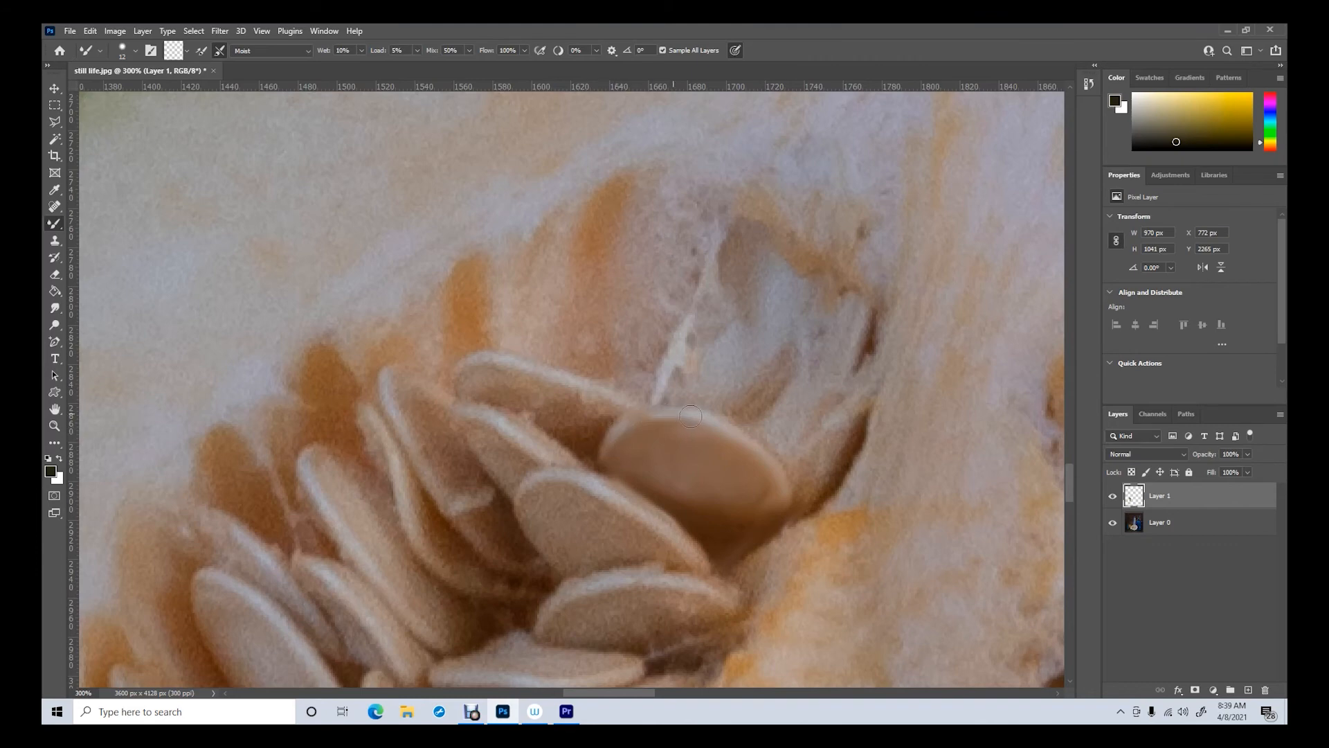
mouse_move(784, 474)
left_mouse_down()
mouse_move(788, 511)
mouse_move(761, 526)
mouse_move(772, 486)
mouse_move(746, 521)
mouse_move(772, 506)
left_mouse_up()
Step: Blend the shadowed edge and pale membrane beside and above the round seed, following their shapes up to the central rib
mouse_move(754, 576)
left_mouse_down()
mouse_move(827, 510)
mouse_move(783, 549)
mouse_move(873, 405)
mouse_move(814, 474)
mouse_move(796, 469)
mouse_move(797, 490)
mouse_move(799, 454)
left_mouse_up()
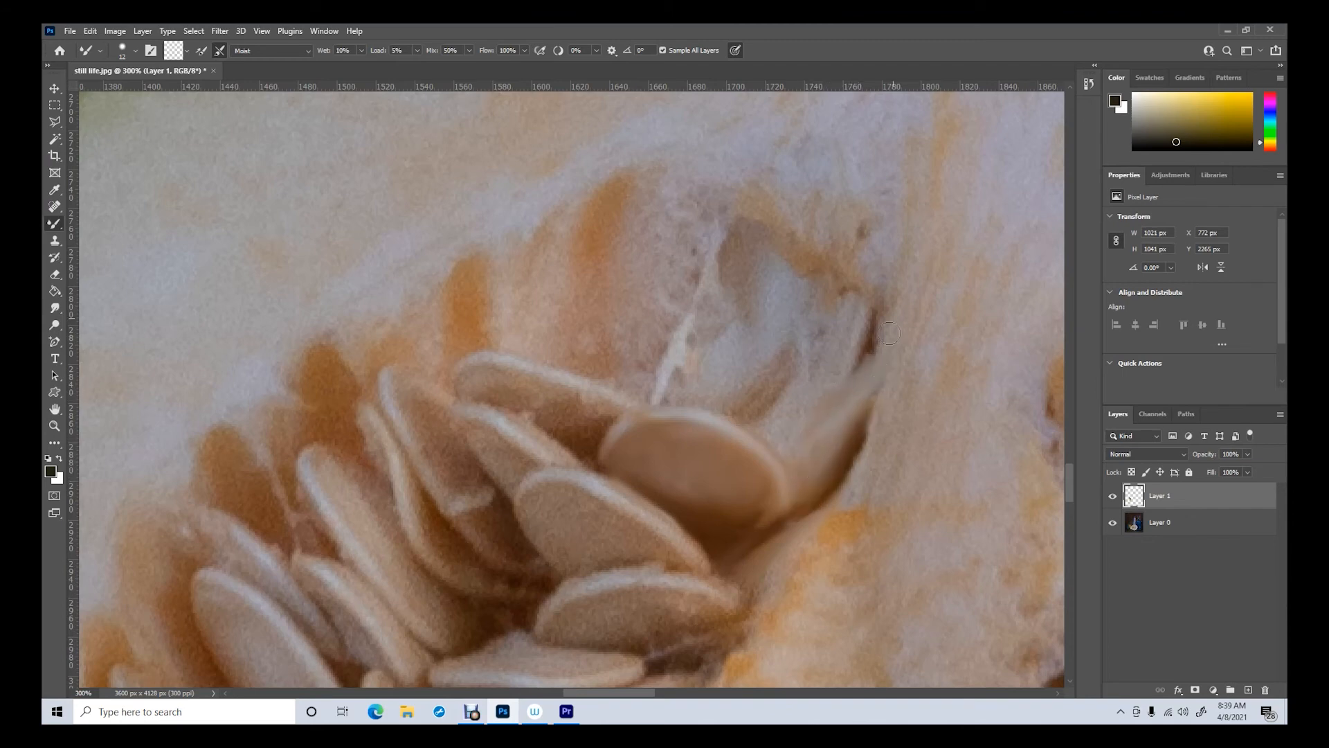
mouse_move(890, 333)
left_mouse_down()
mouse_move(885, 304)
mouse_move(850, 382)
mouse_move(875, 337)
mouse_move(901, 325)
mouse_move(867, 373)
left_mouse_up()
mouse_move(773, 377)
left_mouse_down()
mouse_move(713, 407)
mouse_move(668, 395)
mouse_move(707, 302)
mouse_move(686, 347)
mouse_move(724, 311)
mouse_move(725, 380)
mouse_move(759, 342)
mouse_move(775, 280)
mouse_move(722, 313)
mouse_move(740, 238)
mouse_move(816, 271)
mouse_move(803, 265)
mouse_move(828, 296)
mouse_move(783, 321)
mouse_move(772, 263)
mouse_move(779, 354)
mouse_move(811, 327)
mouse_move(802, 360)
mouse_move(844, 315)
left_mouse_up()
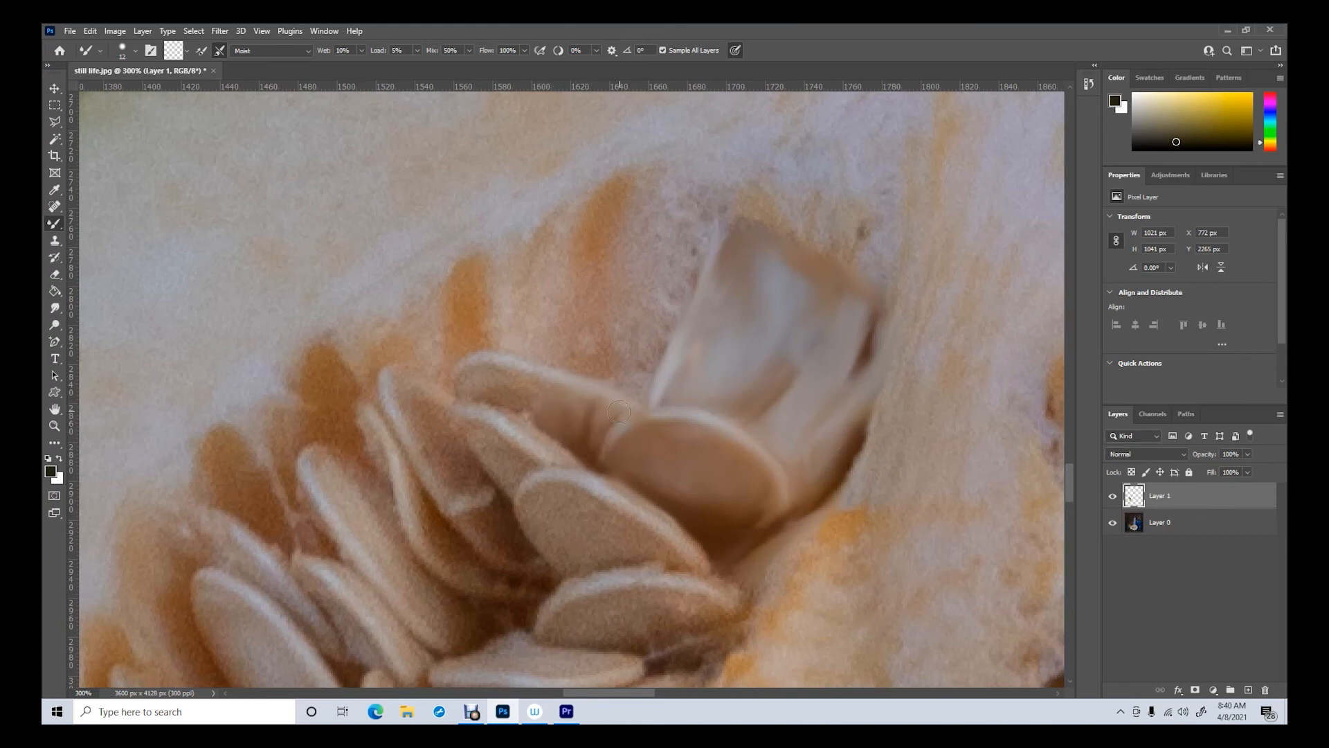
left_click(55, 425)
left_click(404, 433, "alt")
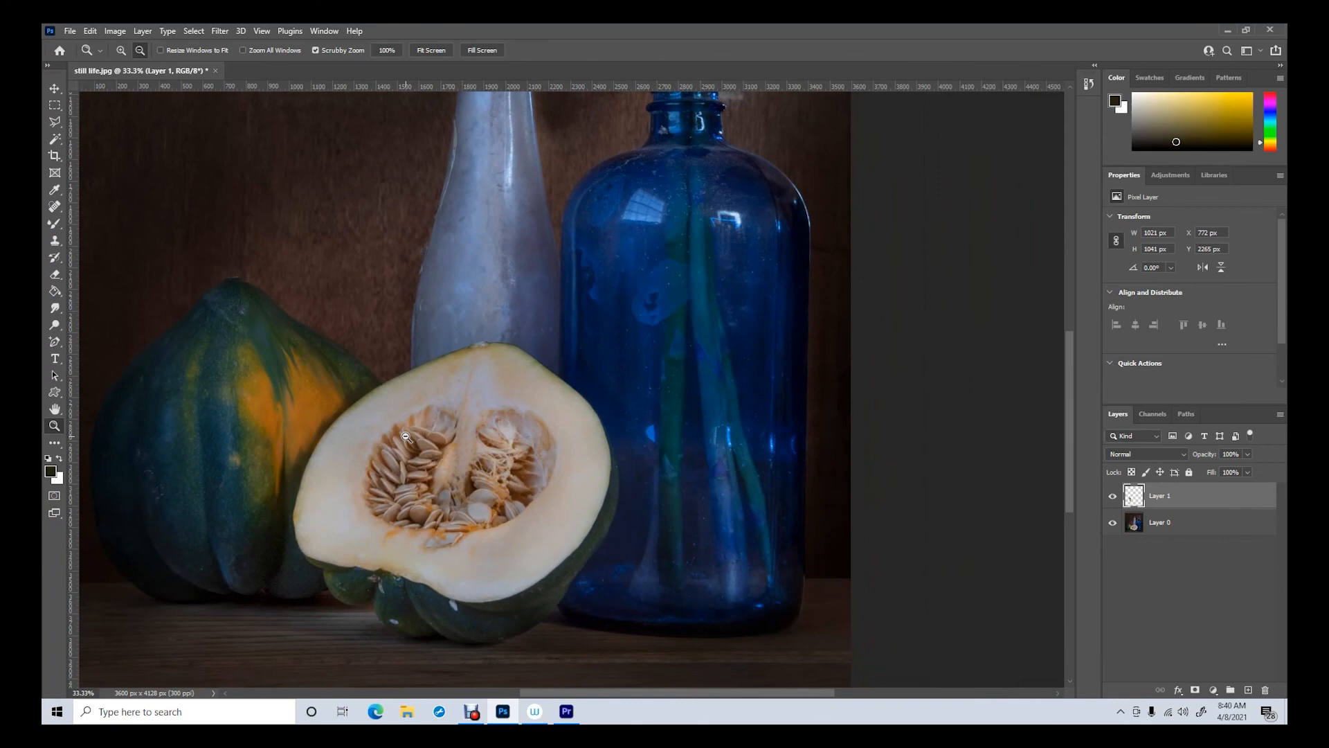
left_click(406, 436, "alt")
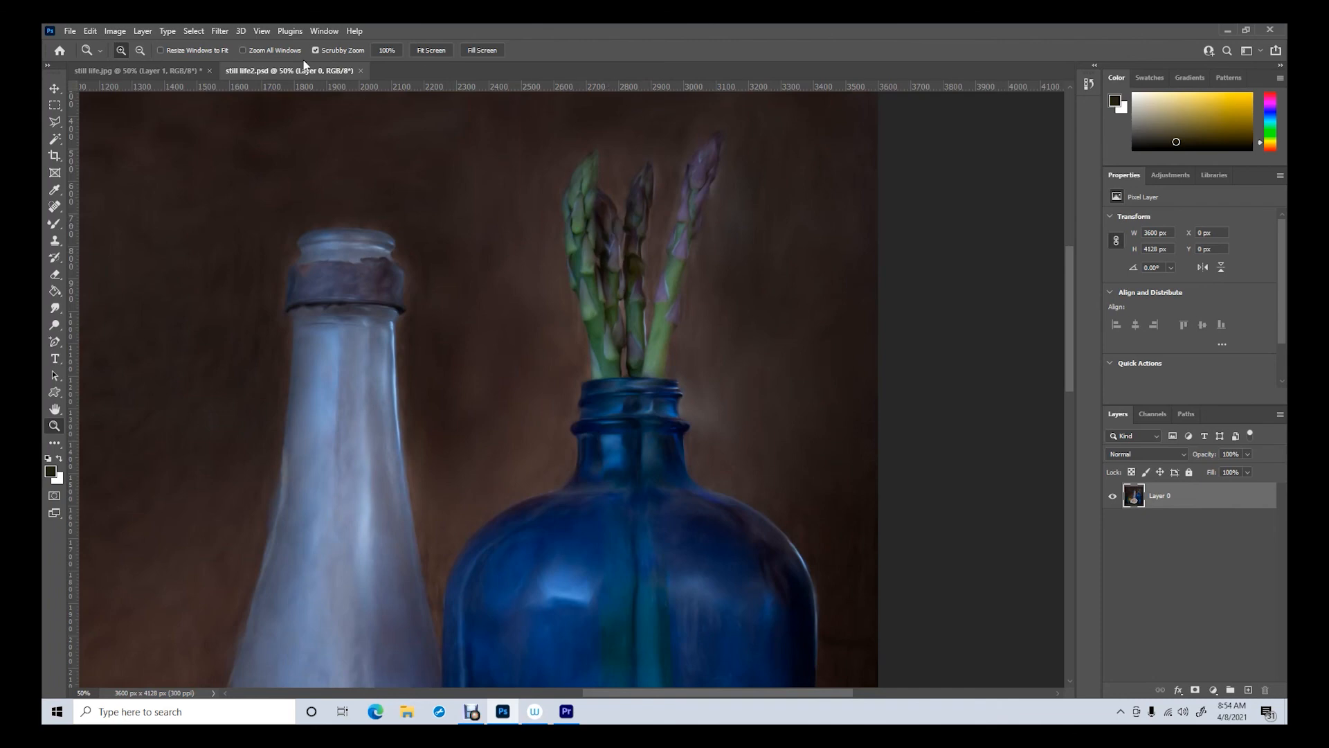
Step: Float still life.jpg and still life2.psd in separate side-by-side windows, both framed on the bottle necks and asparagus for comparison
left_click_drag(297, 70, 569, 90)
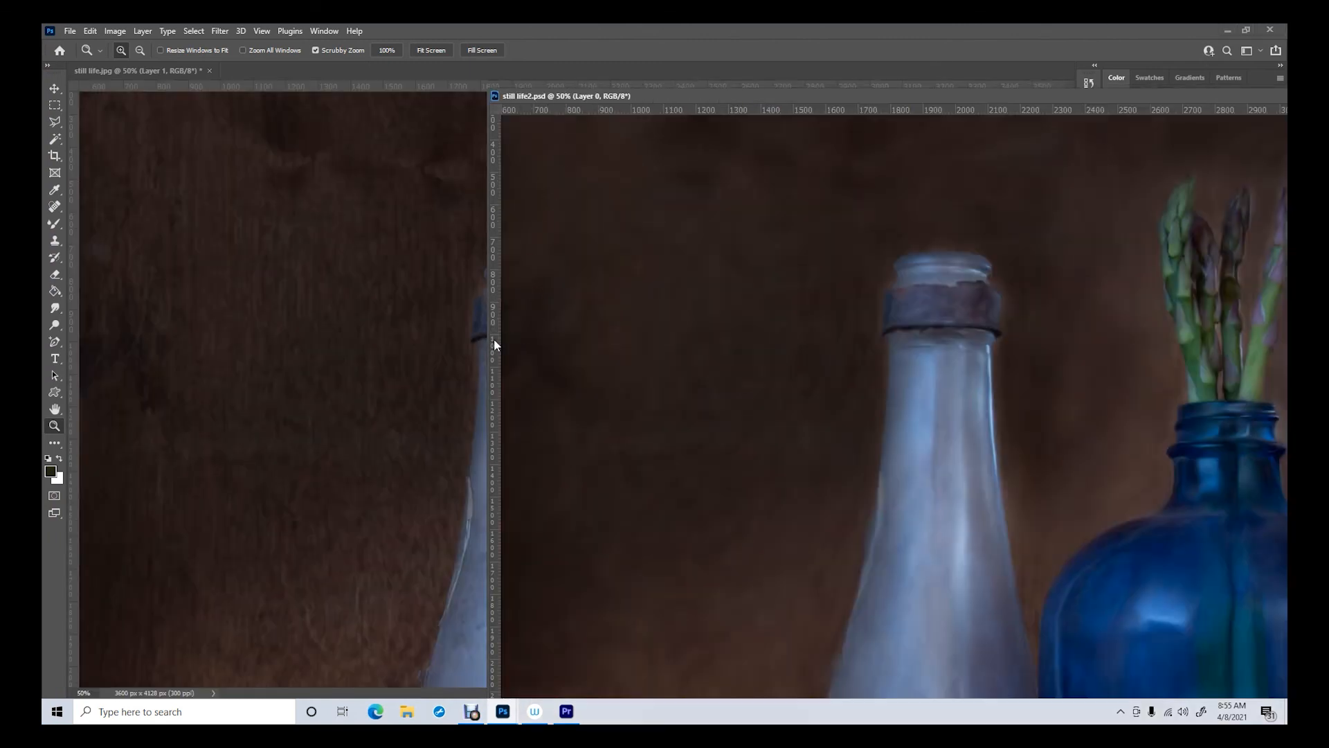
left_click_drag(489, 340, 928, 367)
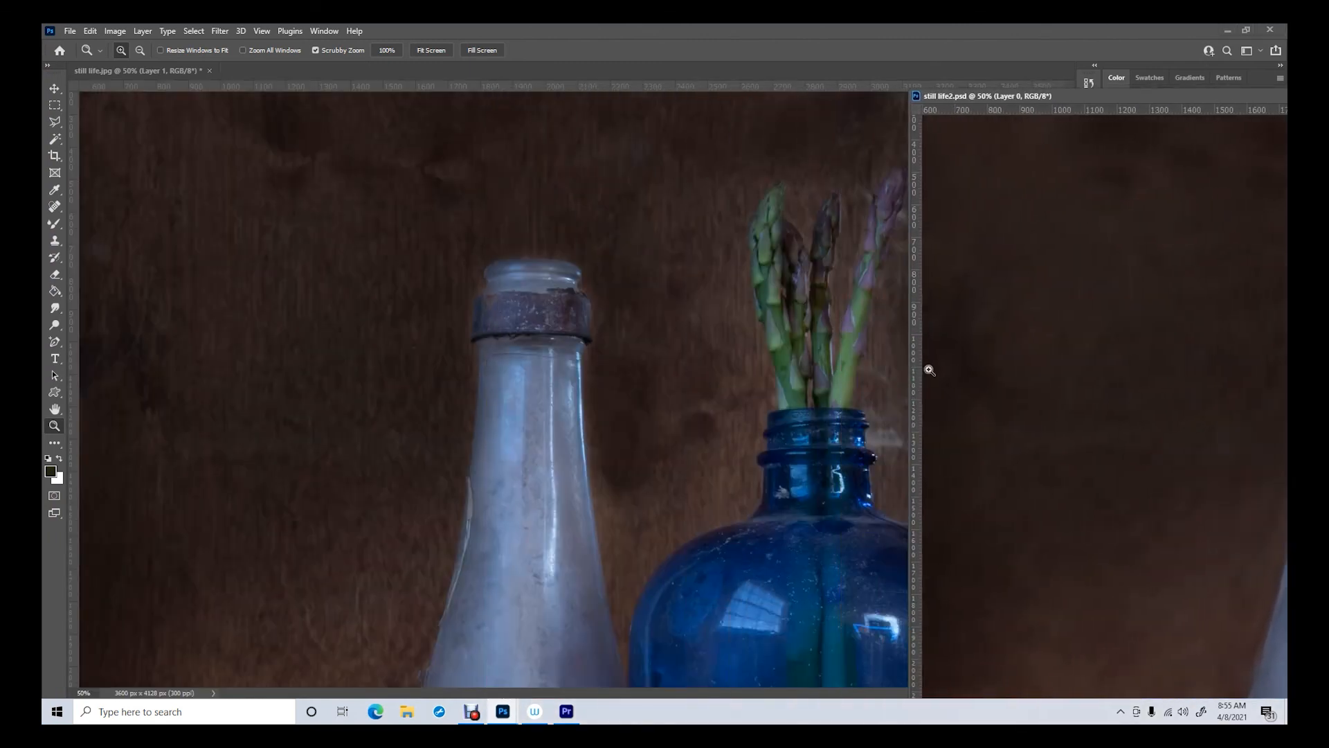
left_click_drag(1166, 101, 857, 107)
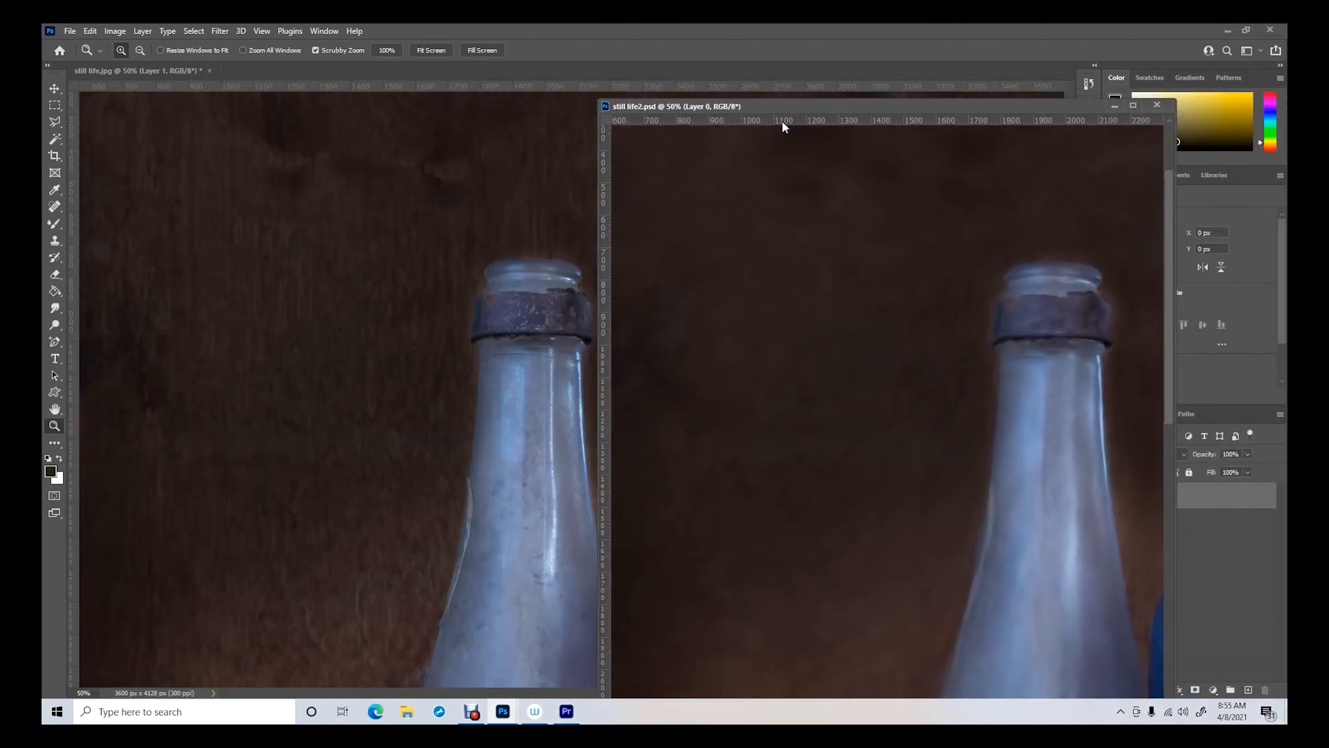
left_click_drag(158, 72, 240, 154)
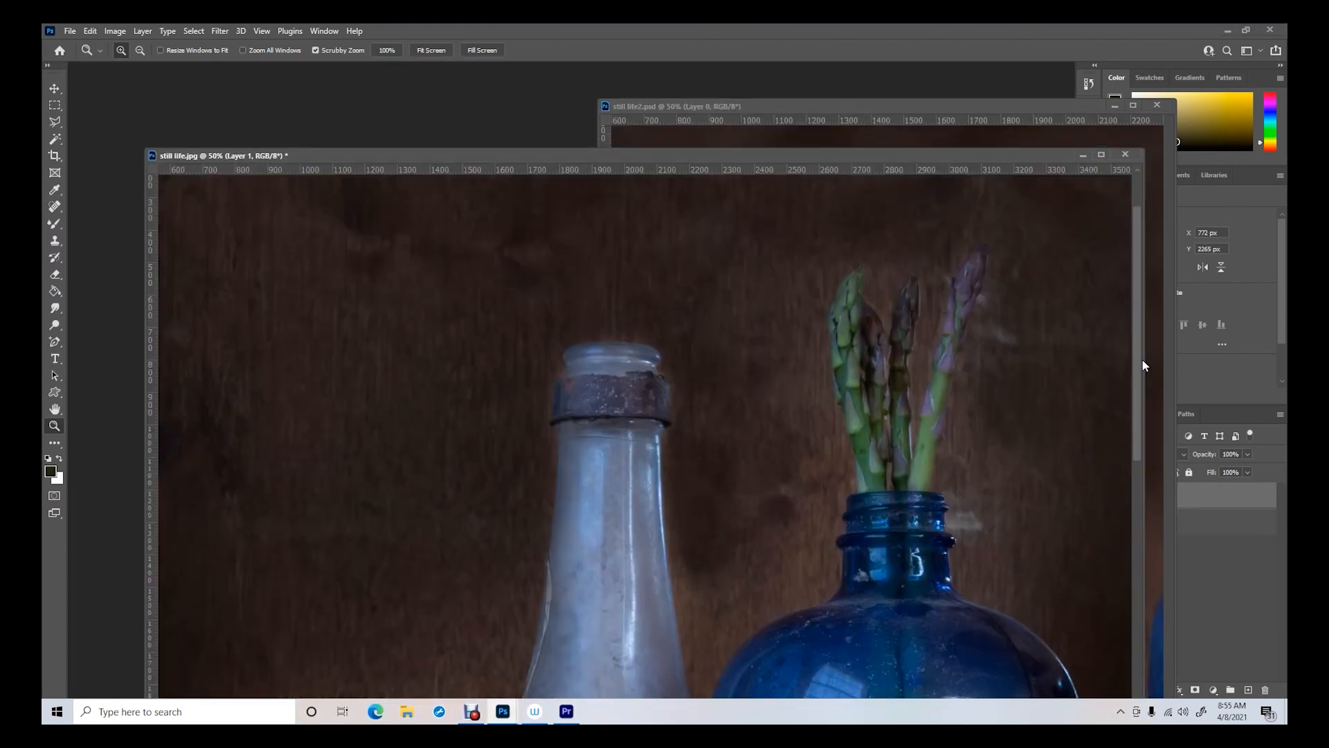
left_click_drag(1144, 357, 778, 357)
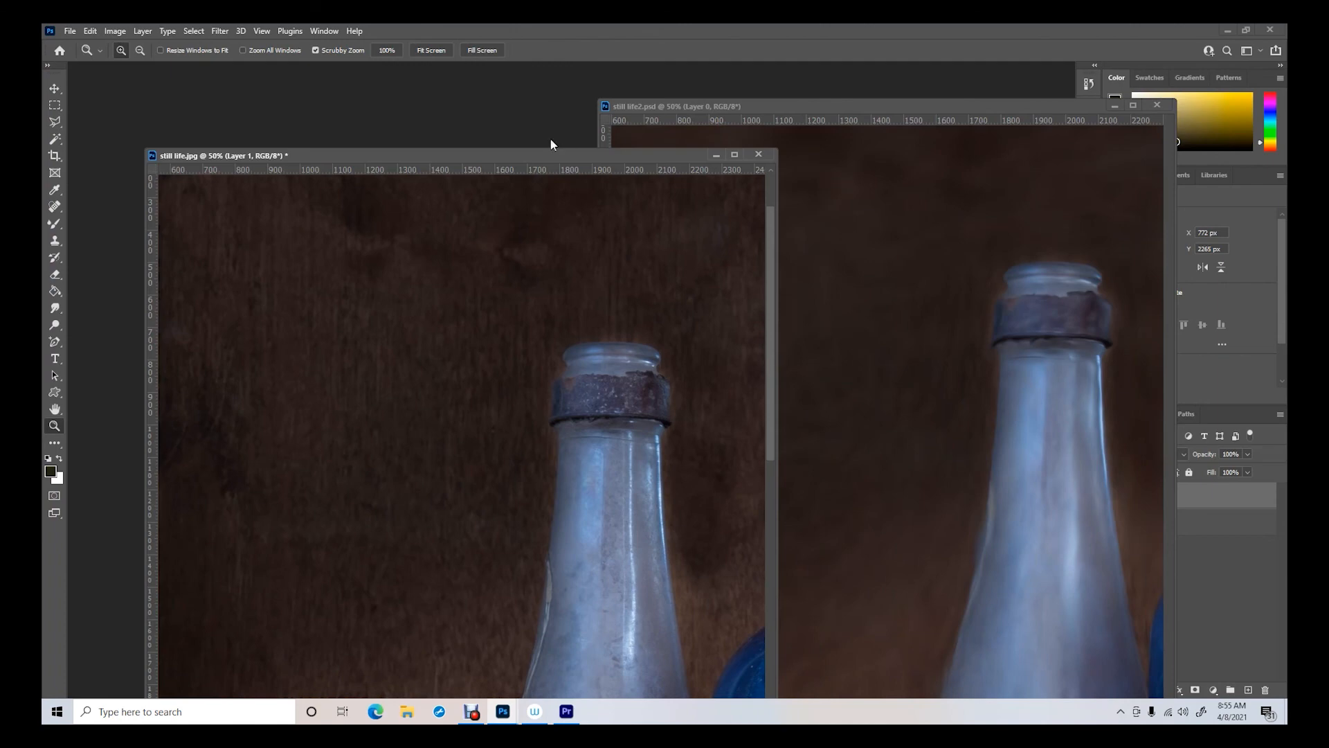
left_click_drag(548, 157, 478, 83)
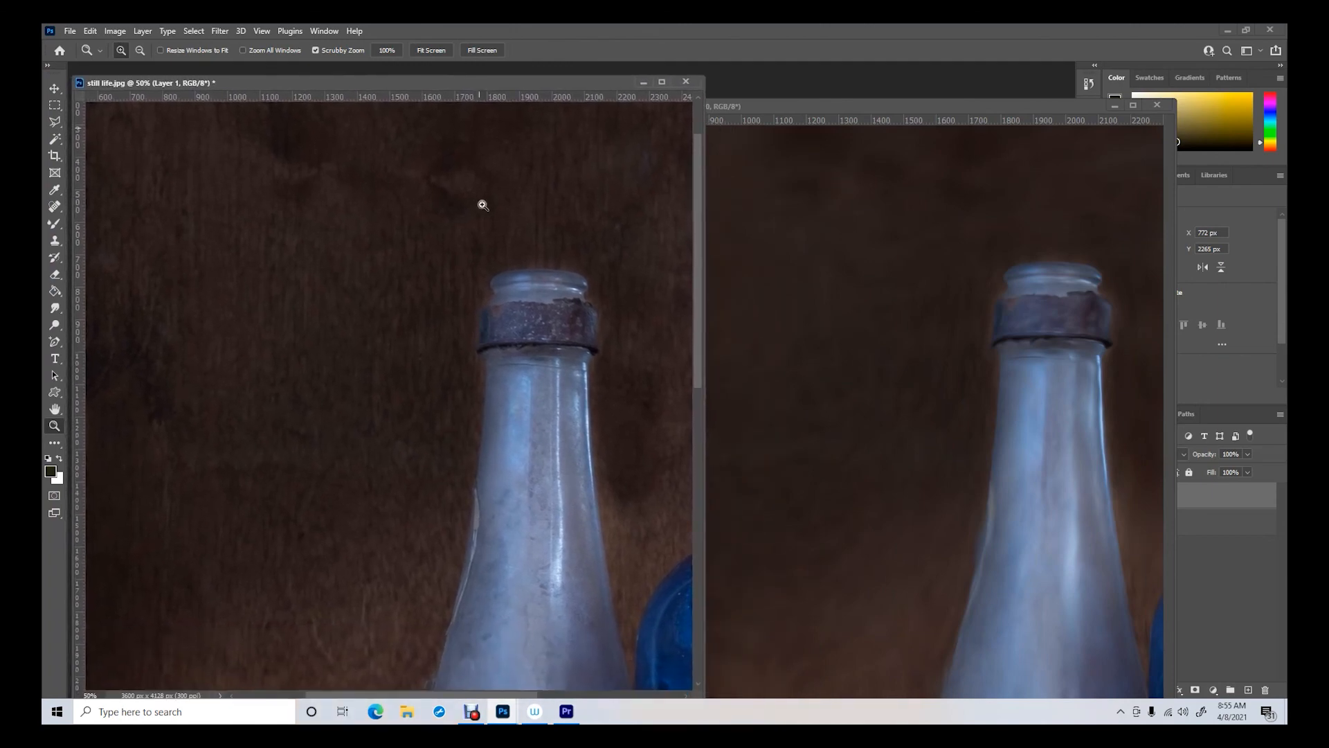
left_click_drag(506, 697, 620, 697)
left_click_drag(845, 106, 861, 84)
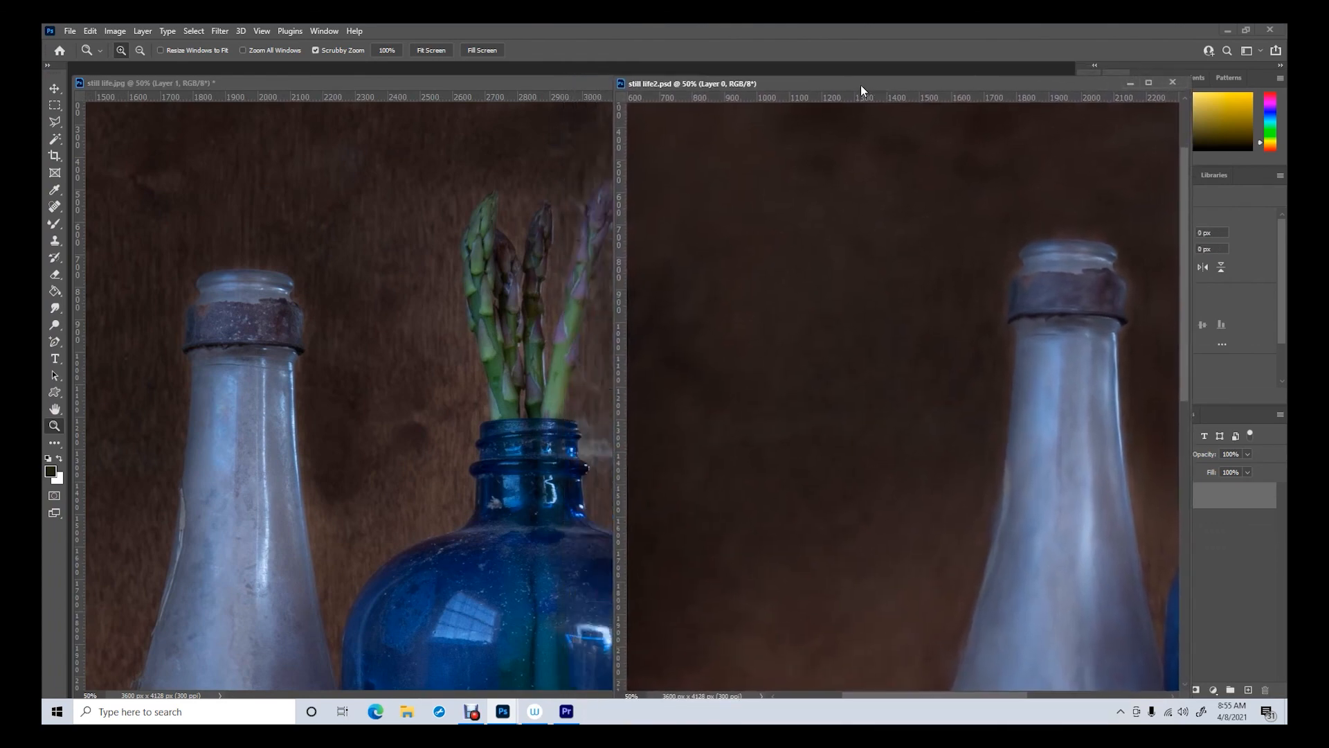
left_click_drag(956, 699, 1058, 703)
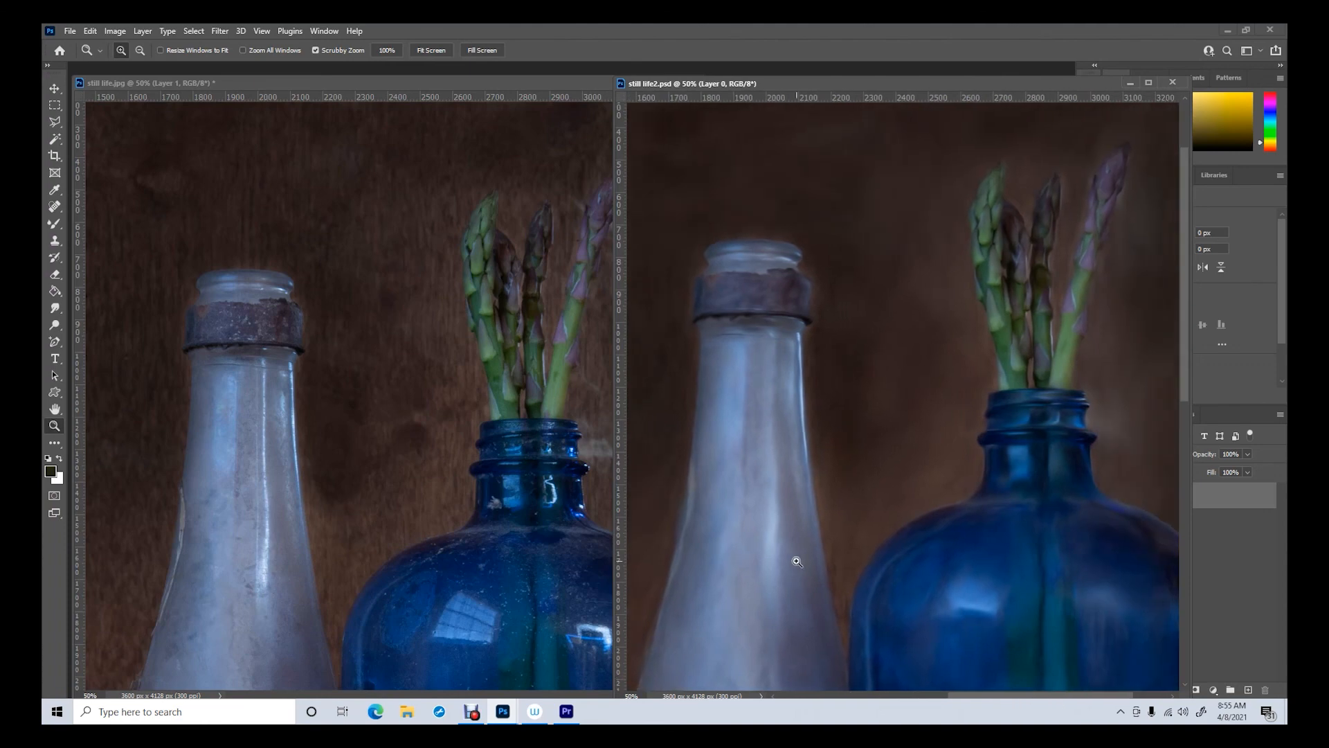